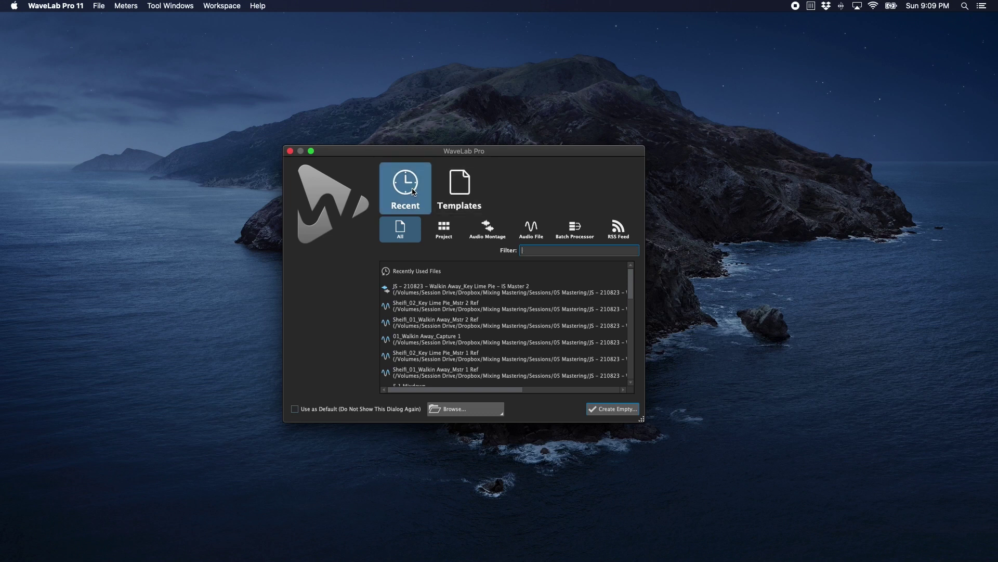
- Browse the Templates and the Recent filters (projects, montages, audio, batch, RSS), then try a name filter
left_click(470, 190)
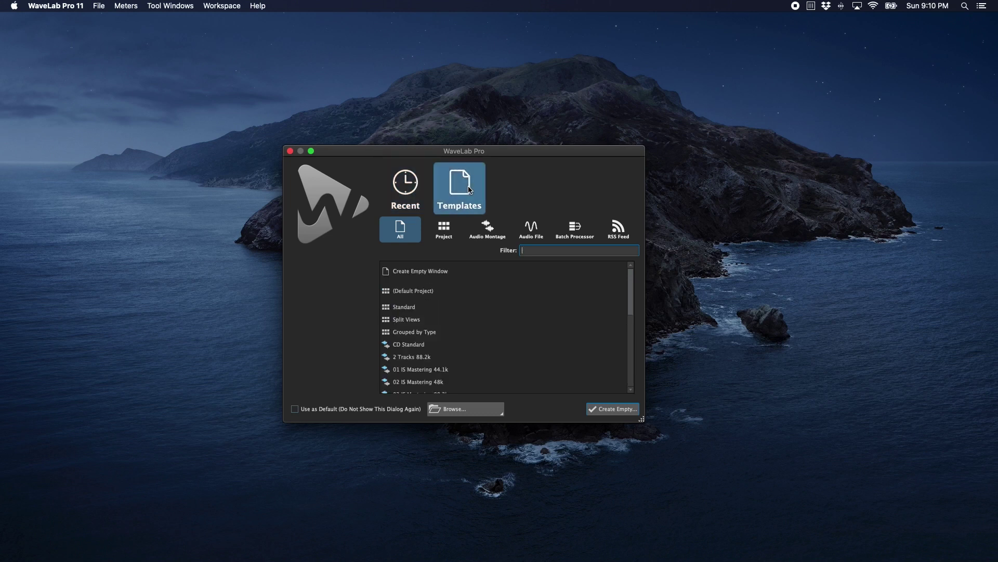
left_click(409, 192)
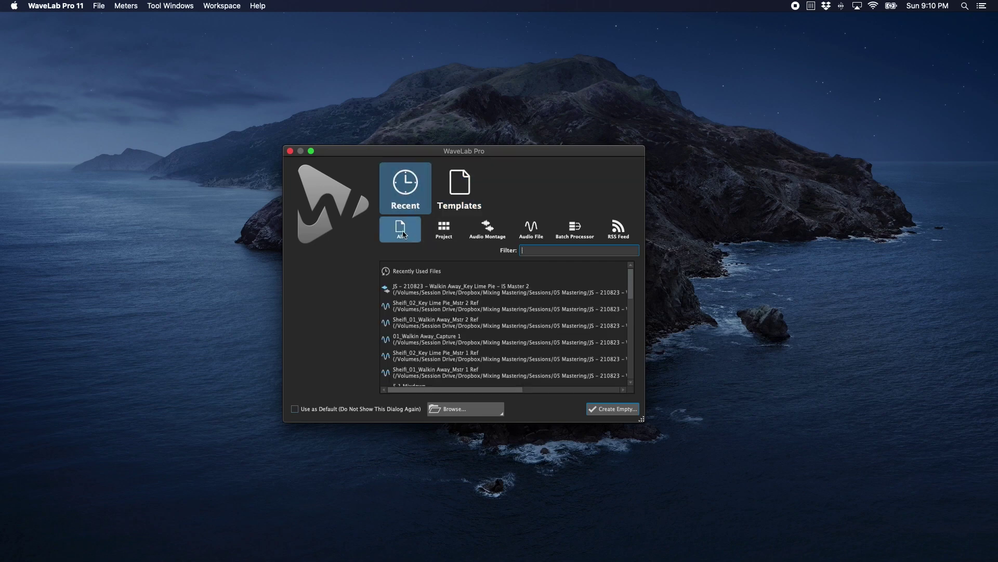
left_click(444, 232)
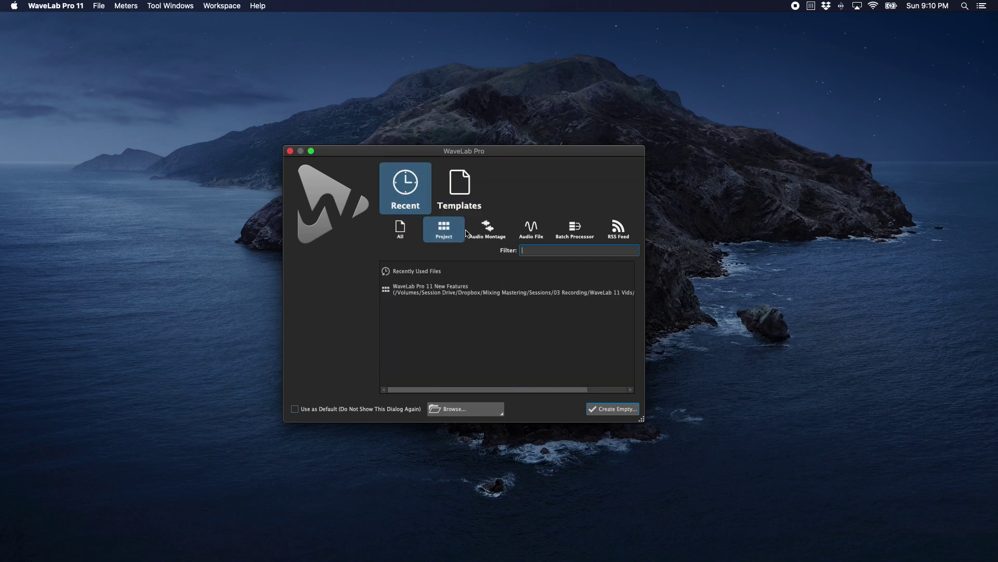
left_click(486, 232)
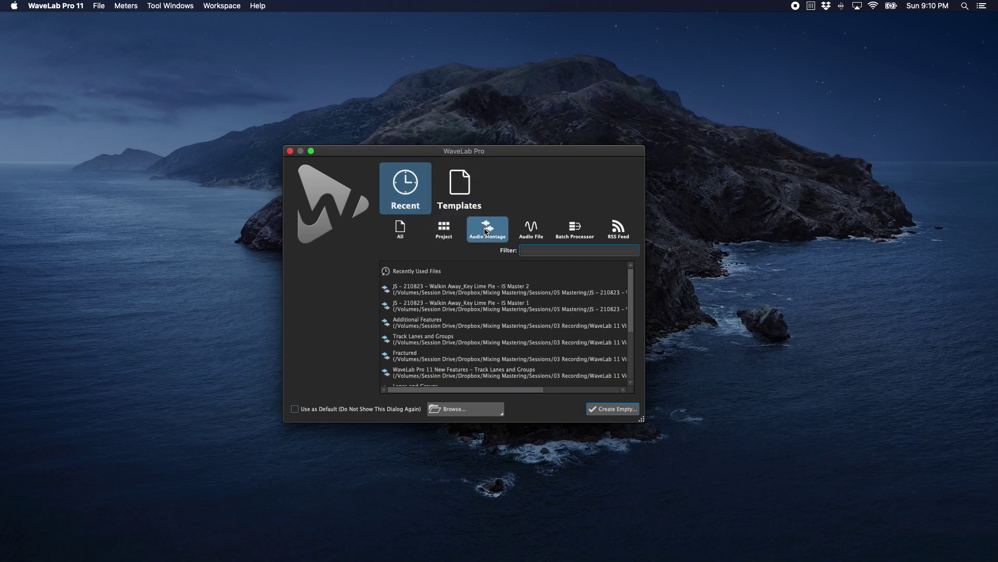
left_click(534, 230)
left_click(575, 234)
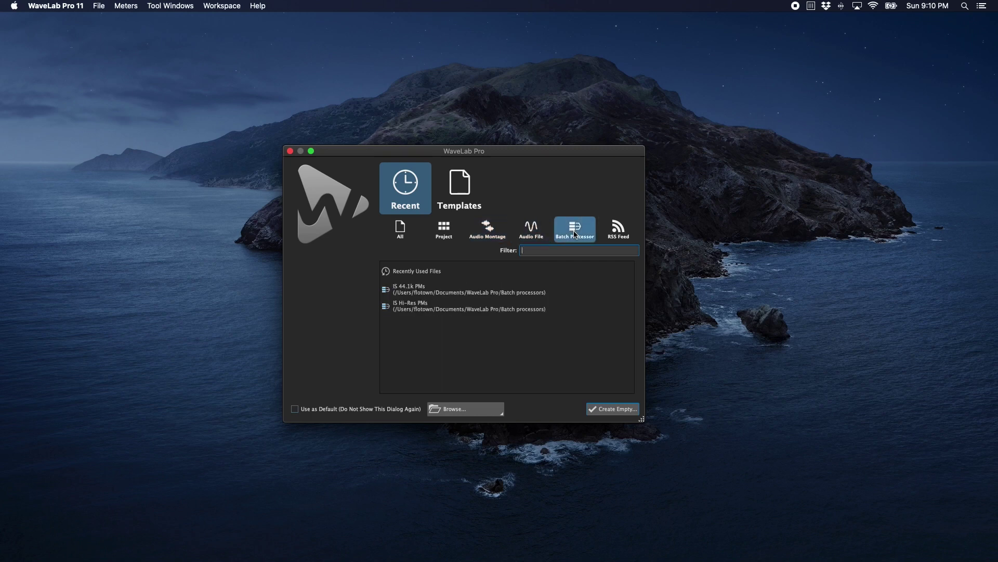
left_click(617, 232)
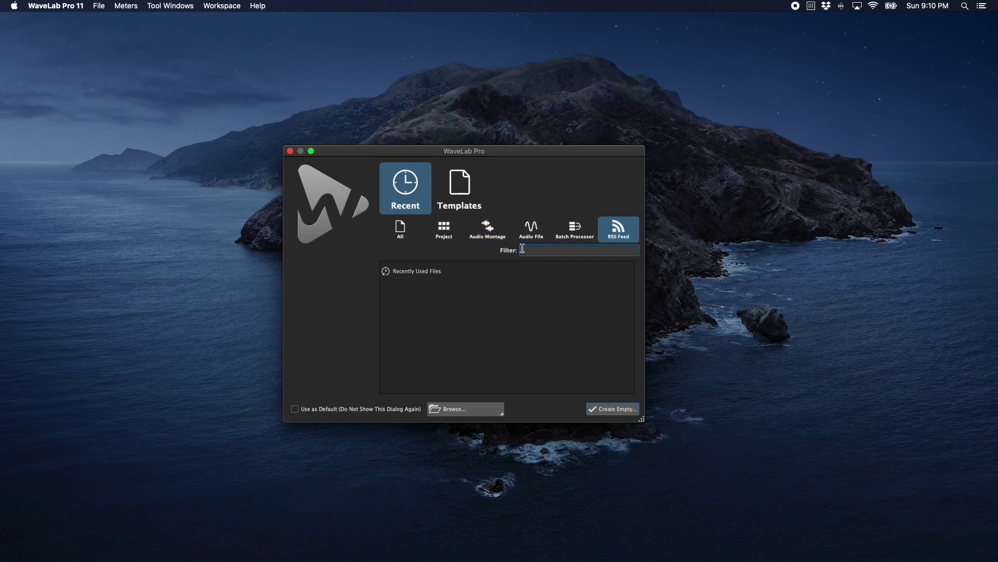
left_click(400, 228)
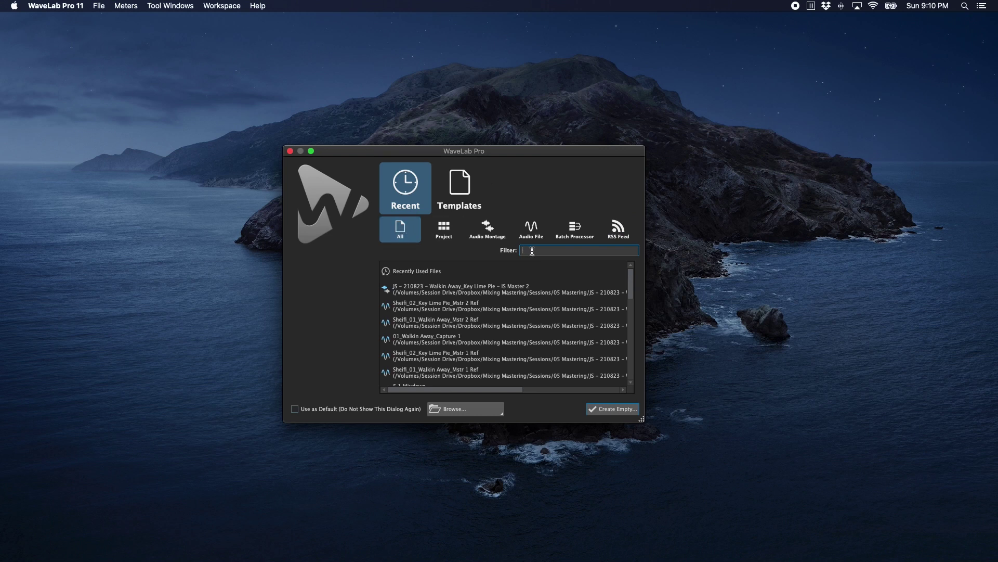
type("sh")
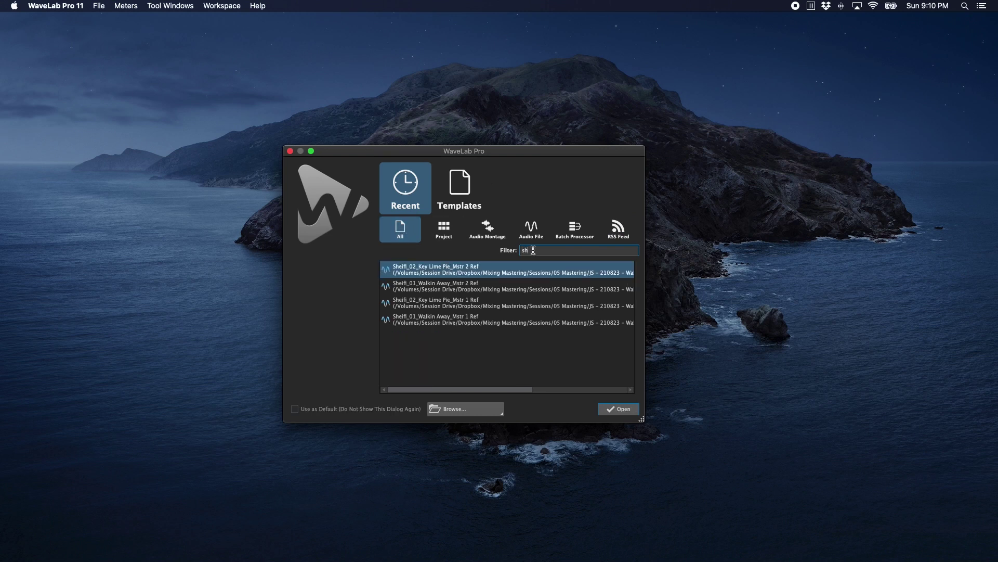
key("BackSpace")
key("BackSpace")
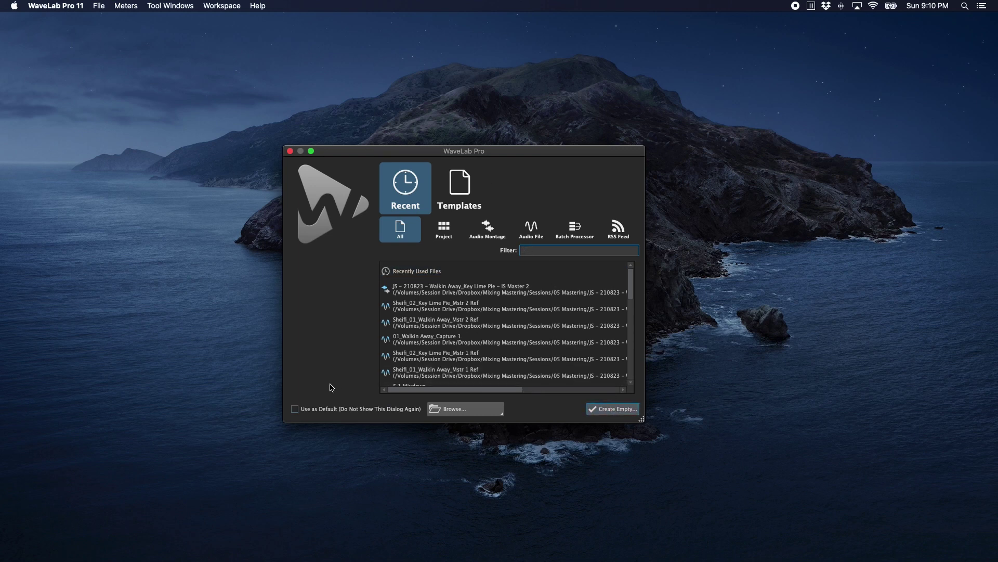
- Make Audio Montage templates the default start choice and turn off the reset reminder for good
left_click(295, 409)
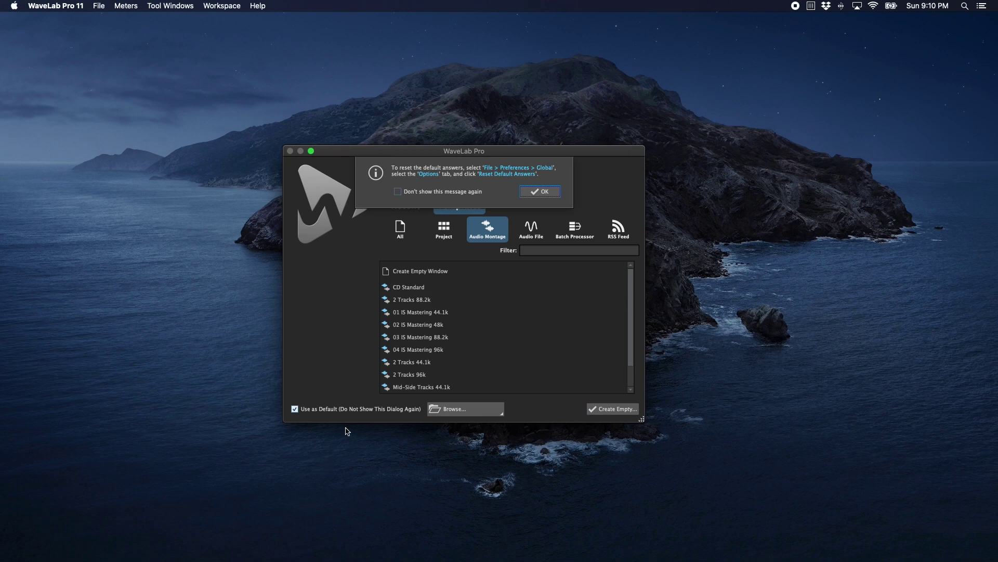
left_click(411, 196)
left_click(540, 192)
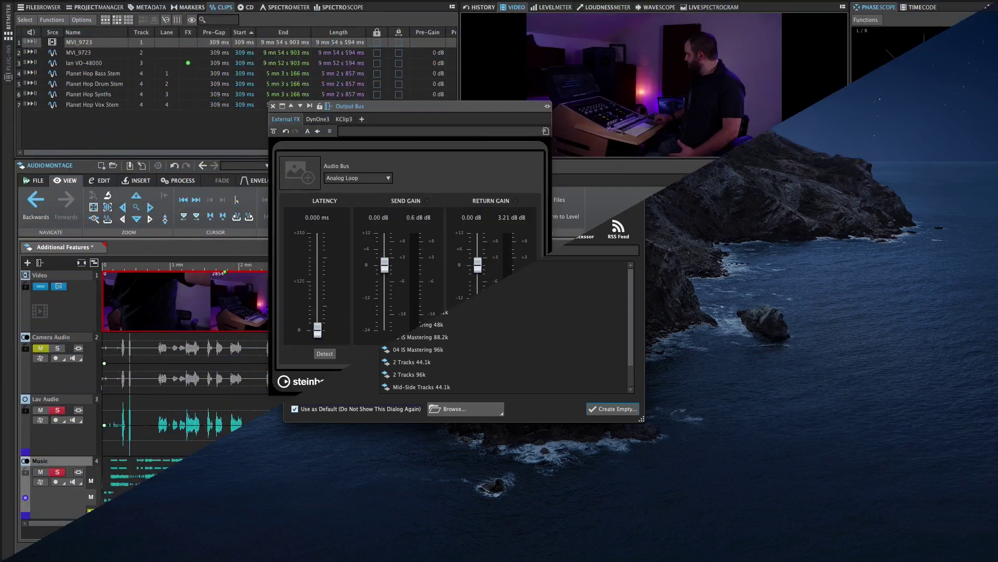
- Move the External FX window down and right, then play and stop the montage
left_click_drag(475, 106, 509, 132)
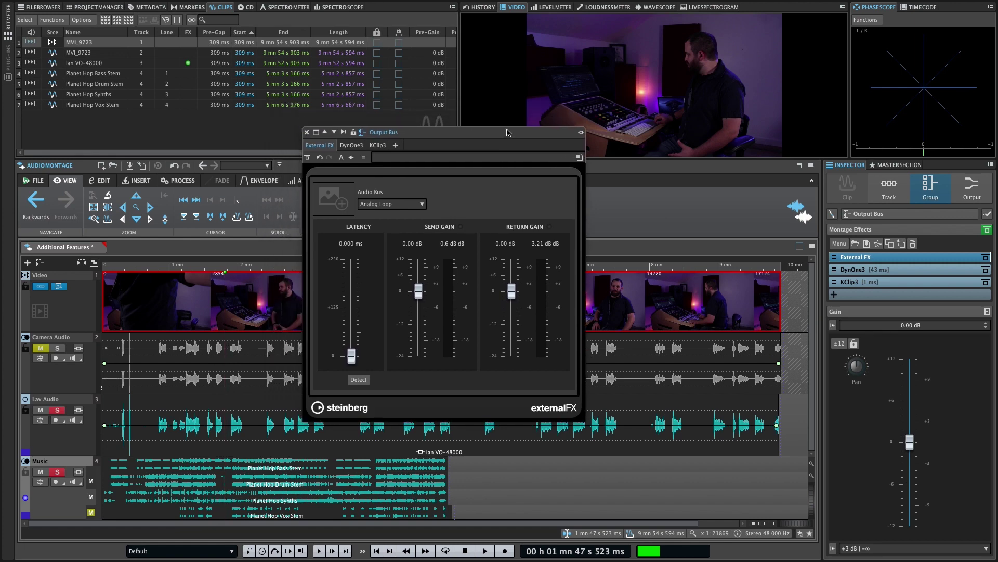
key("space")
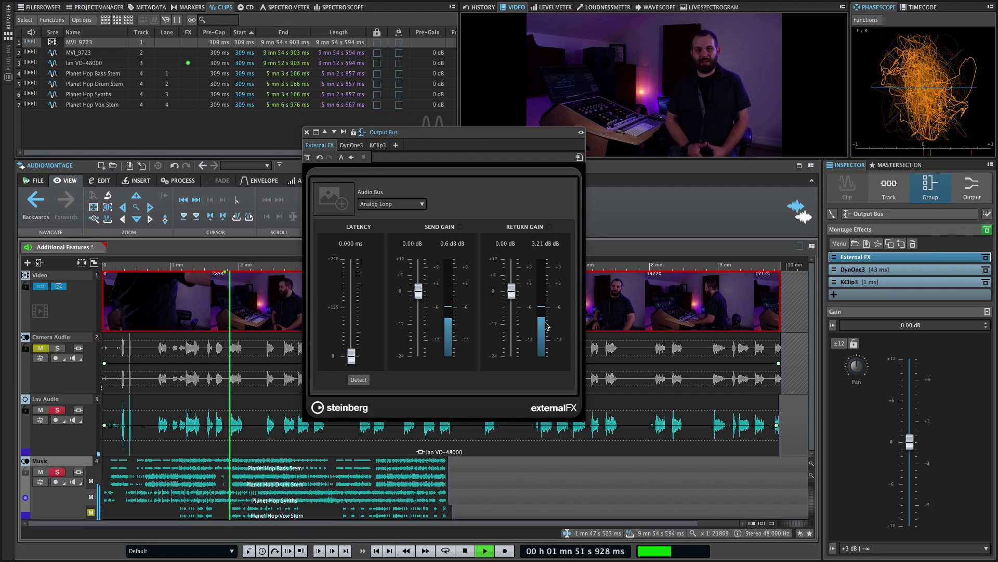
key("space")
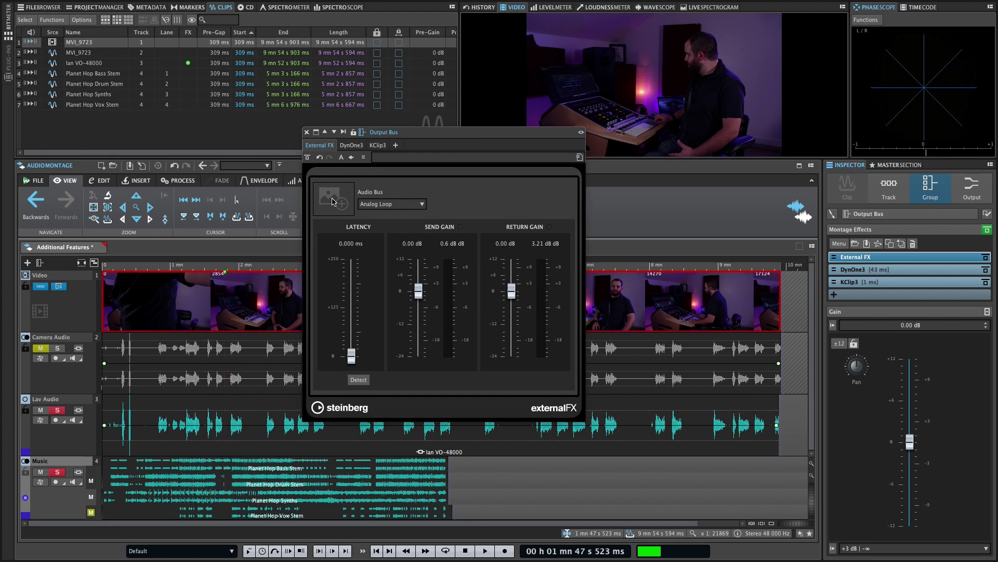
- Load the gear rack PXL jpg from Media into External FX and view it enlarged
left_click(332, 201)
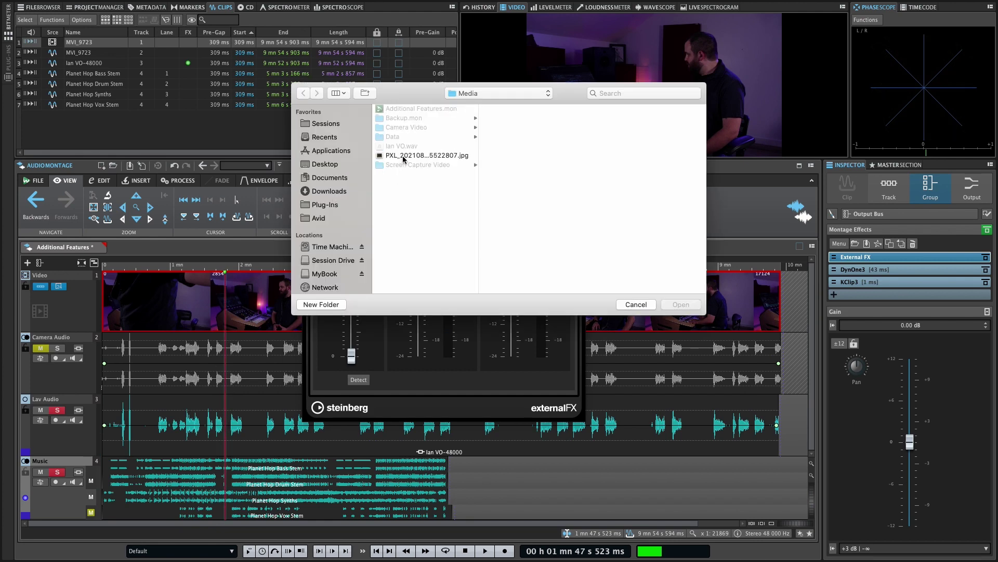
left_click(404, 156)
double_click(403, 157)
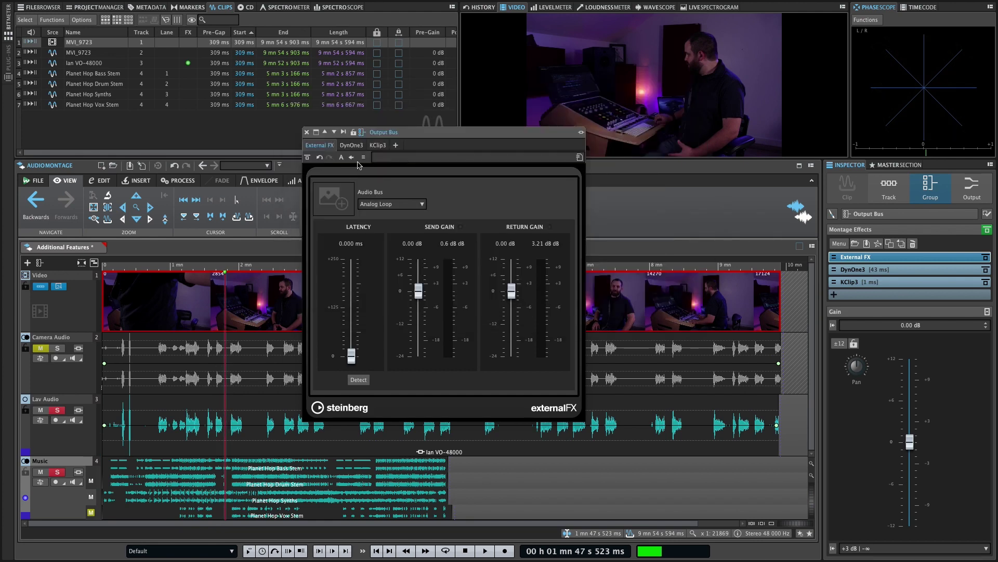
left_click(338, 192)
left_click(344, 198)
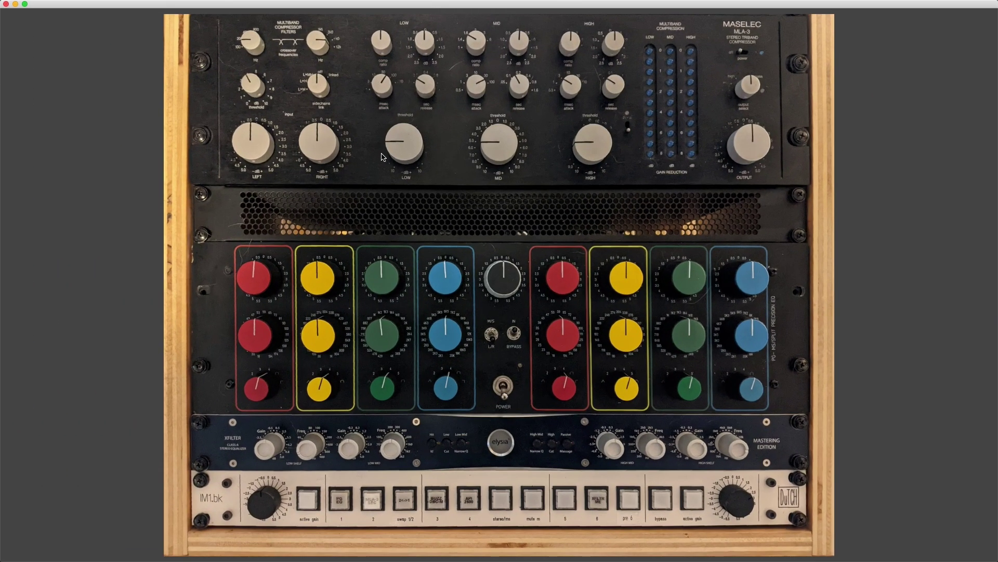
left_click(6, 4)
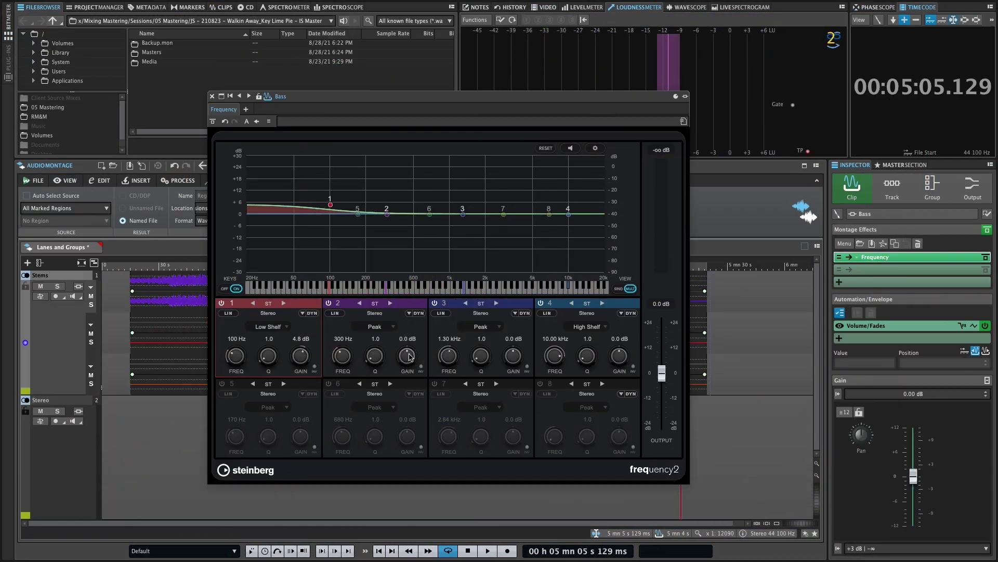
- Set band gains (band 2 -4.6 dB, bands 3–4 boosted), then set B frequencies to 78 Hz, 1.77 kHz and 8.90 kHz
left_click_drag(409, 356, 410, 365)
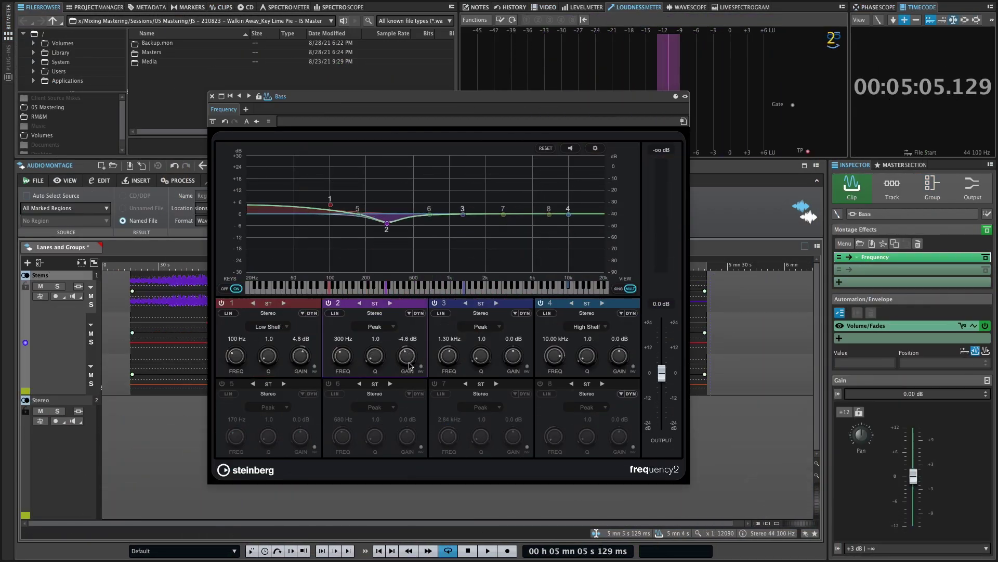
left_click_drag(515, 362, 517, 353)
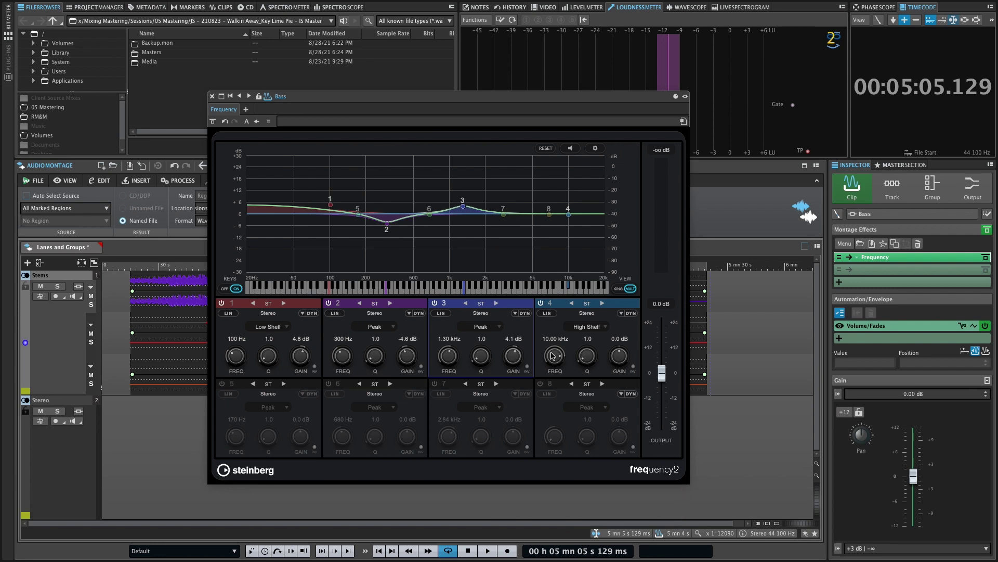
left_click_drag(619, 359, 619, 354)
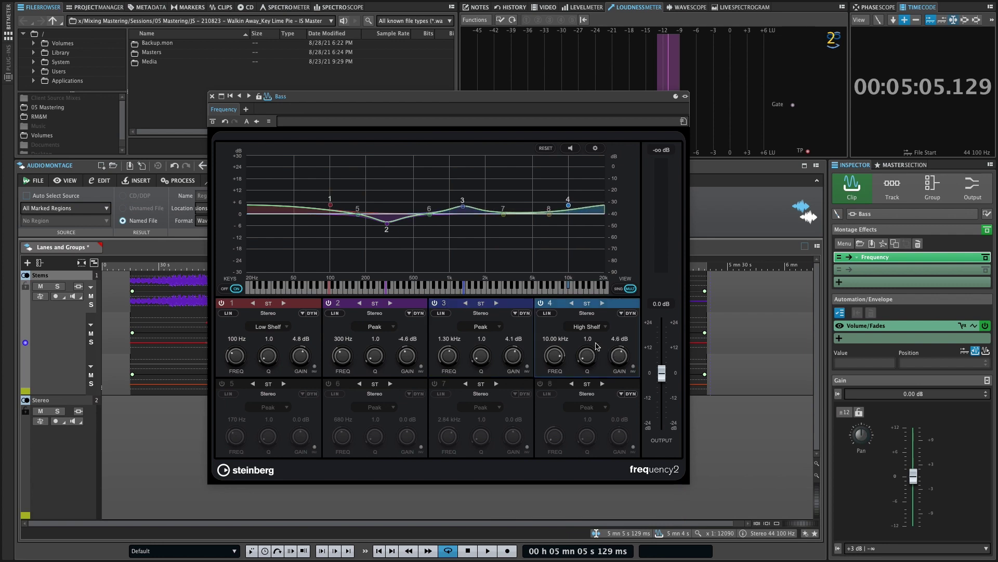
left_click(247, 121)
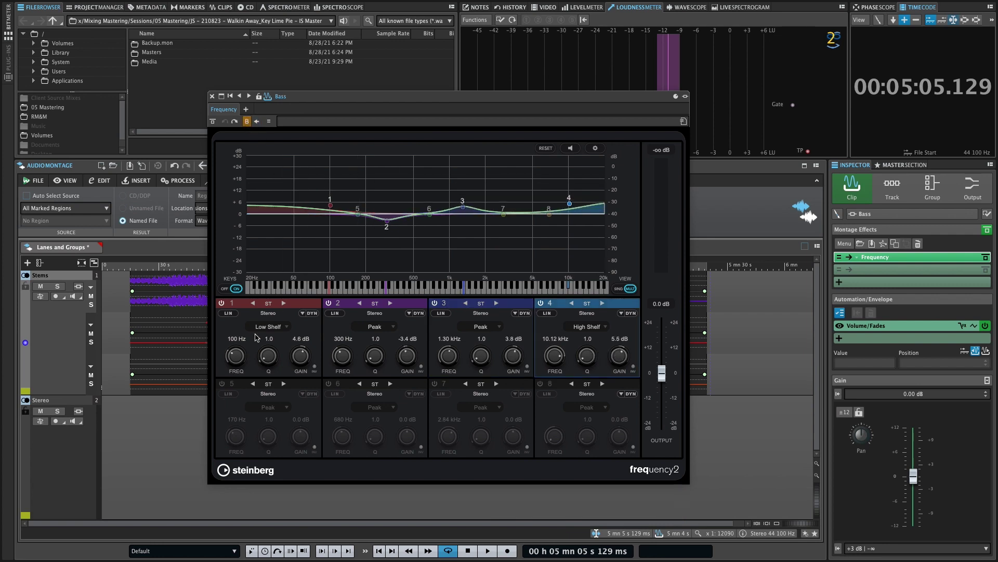
left_click_drag(233, 354, 233, 363)
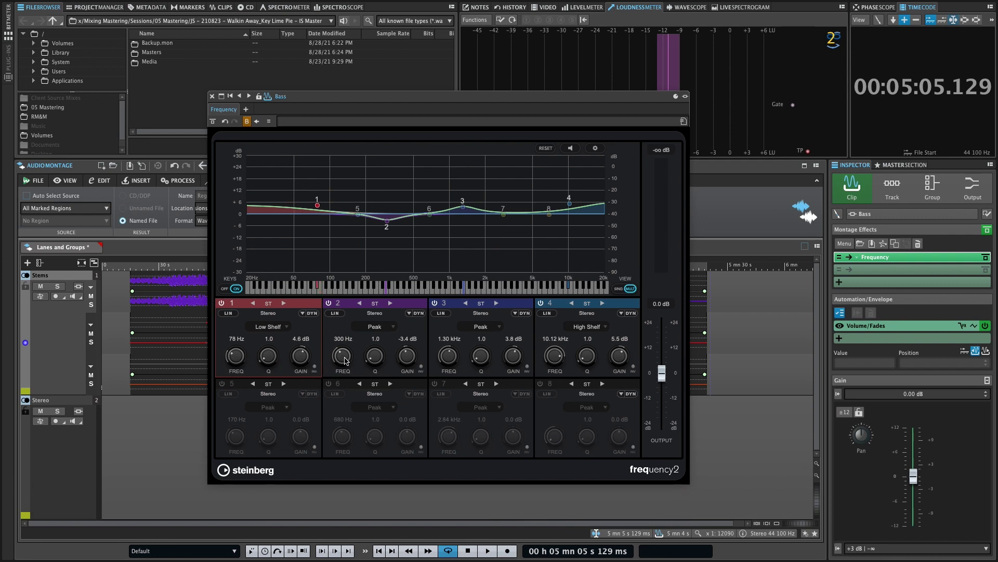
left_click_drag(343, 357, 345, 366)
left_click_drag(448, 357, 450, 351)
left_click_drag(554, 356, 557, 362)
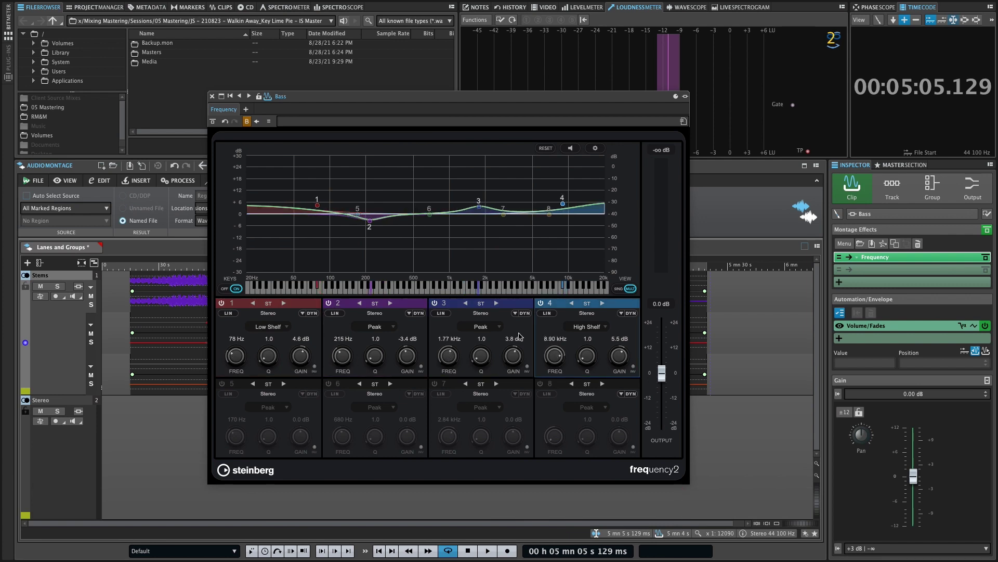
- Compare the A and B EQ settings and undo the band 3 frequency change
left_click(247, 122)
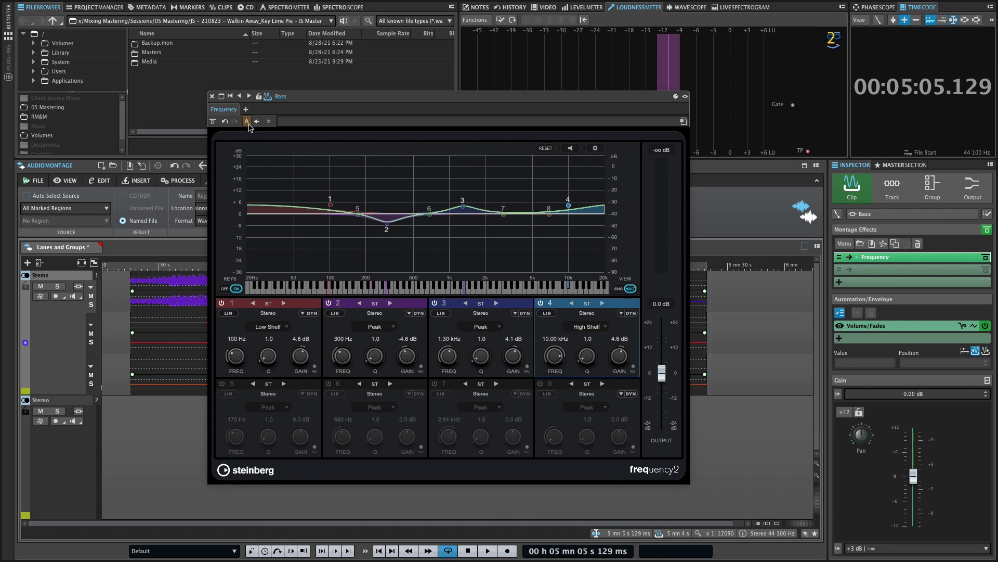
left_click(248, 122)
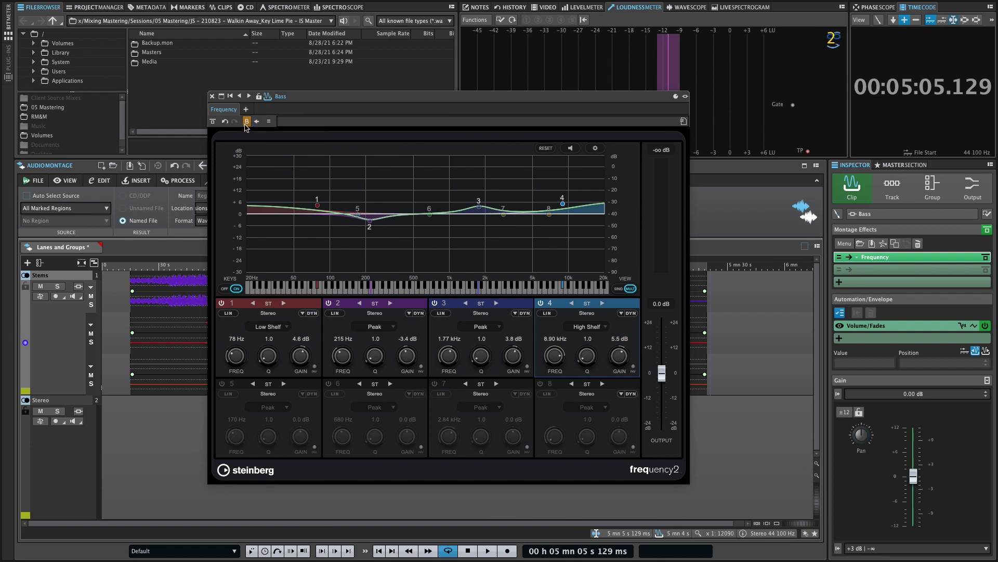
left_click(247, 123)
left_click(225, 123)
left_click(235, 123)
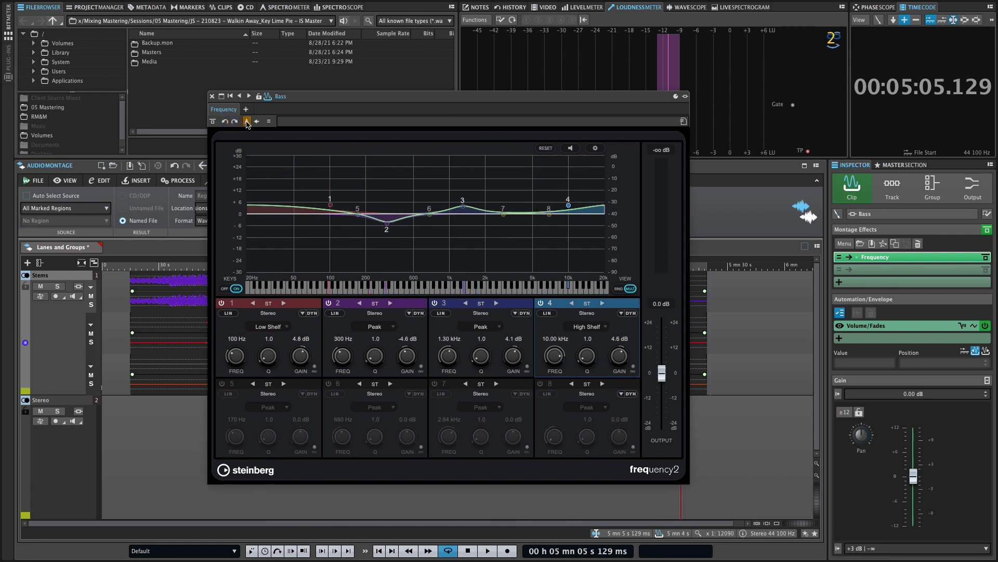
left_click(225, 122)
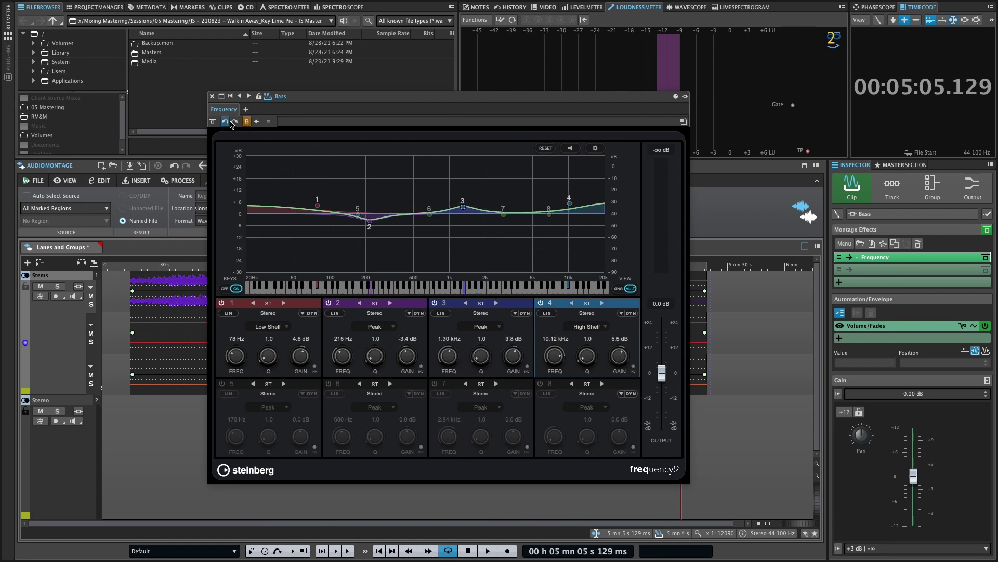
- Switch between A and B, redo the band 4 frequency change, and browse the EQ presets
left_click(248, 123)
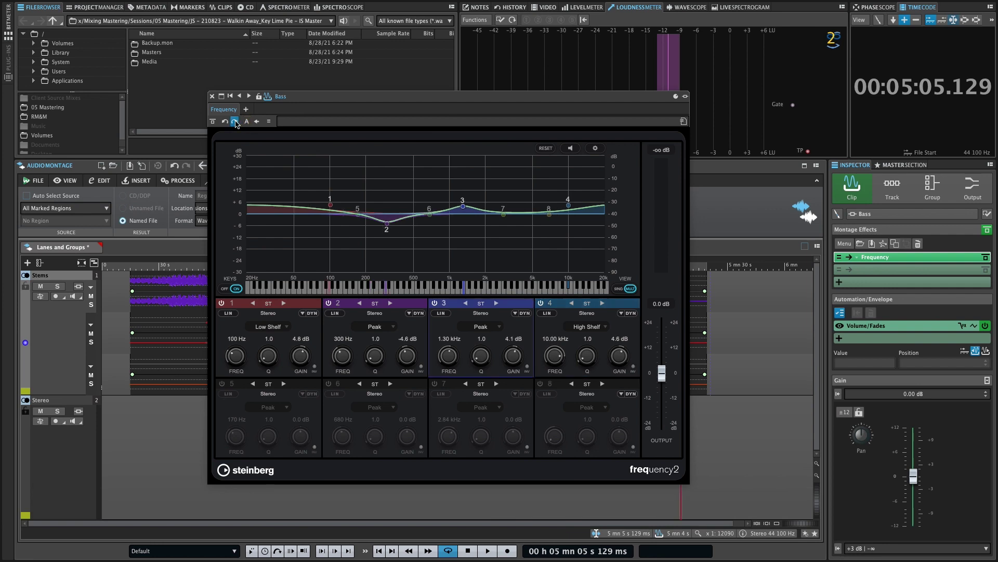
left_click(234, 122)
left_click(234, 123)
left_click(246, 122)
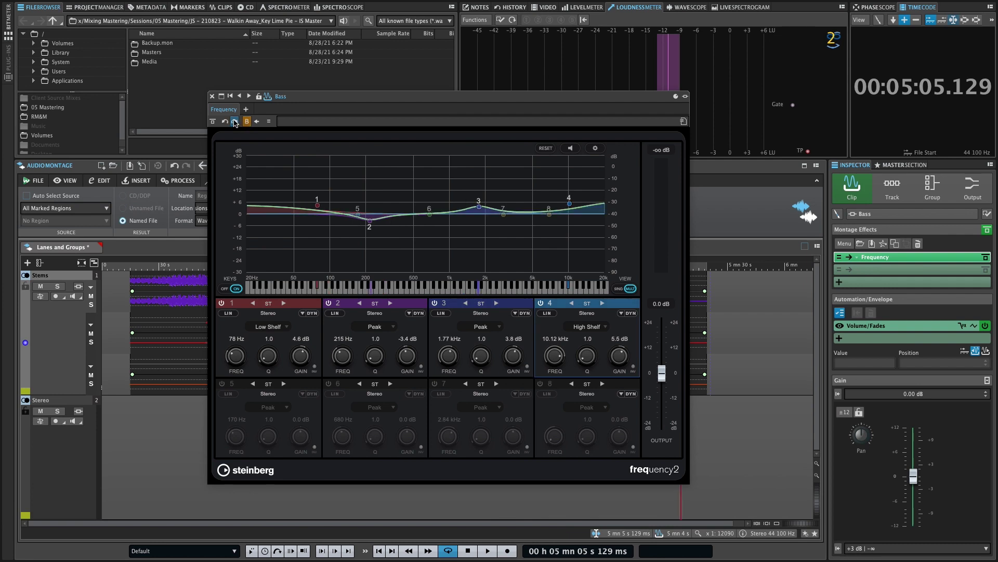
left_click(234, 122)
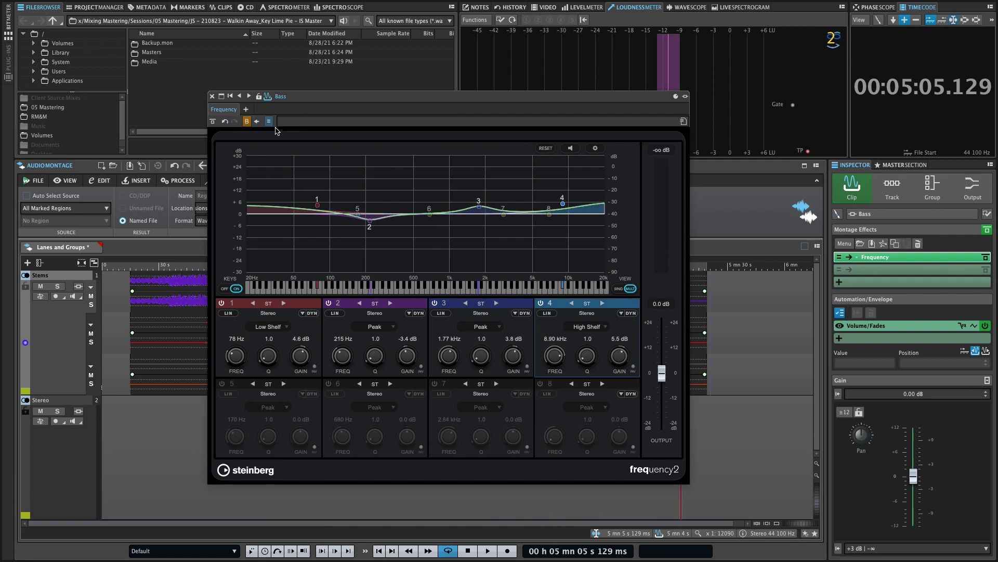
left_click(333, 125)
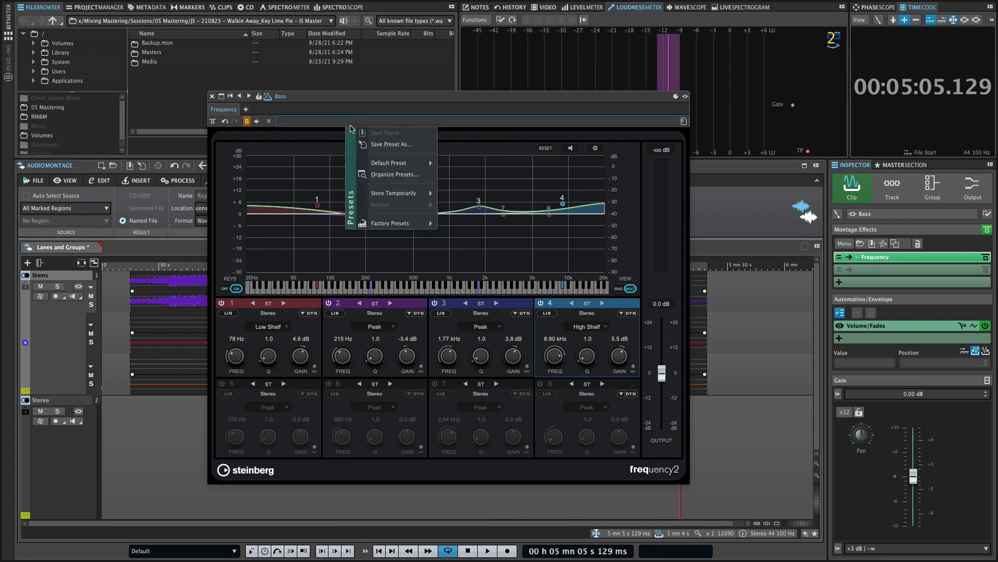
mouse_move(383, 163)
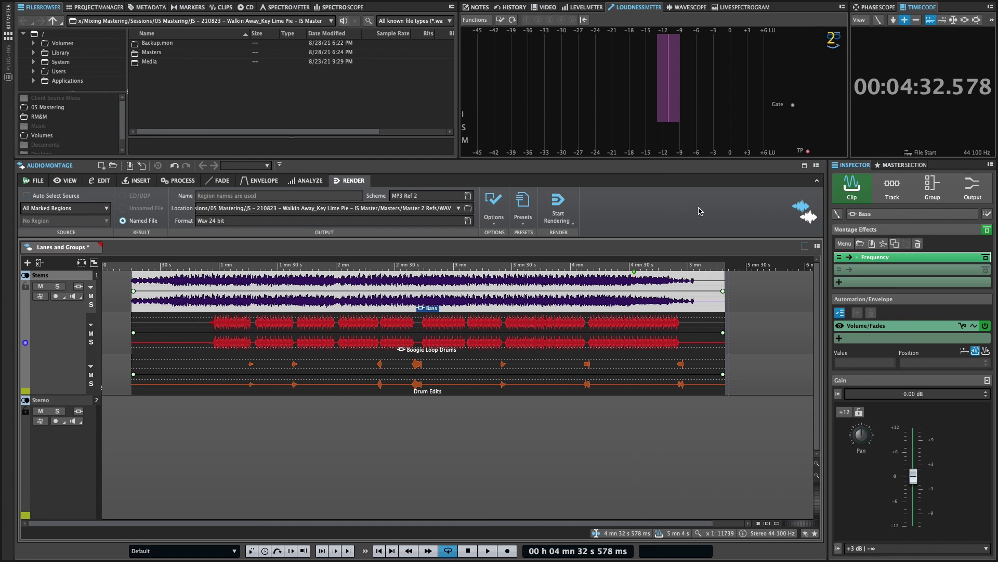
- Show the Clean and Enhance panels in the Stems track's Inspector settings
left_click(904, 188)
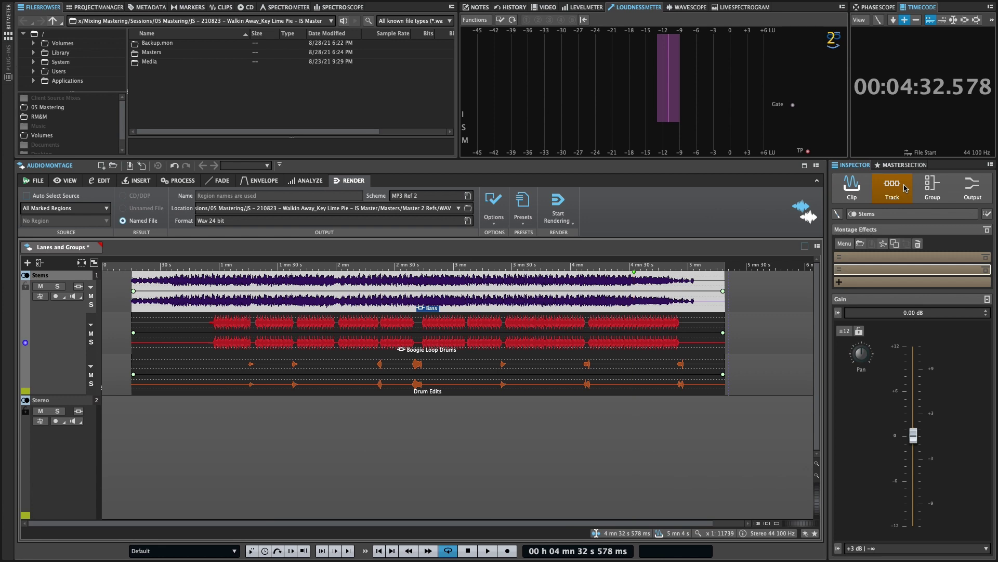
left_click(987, 215)
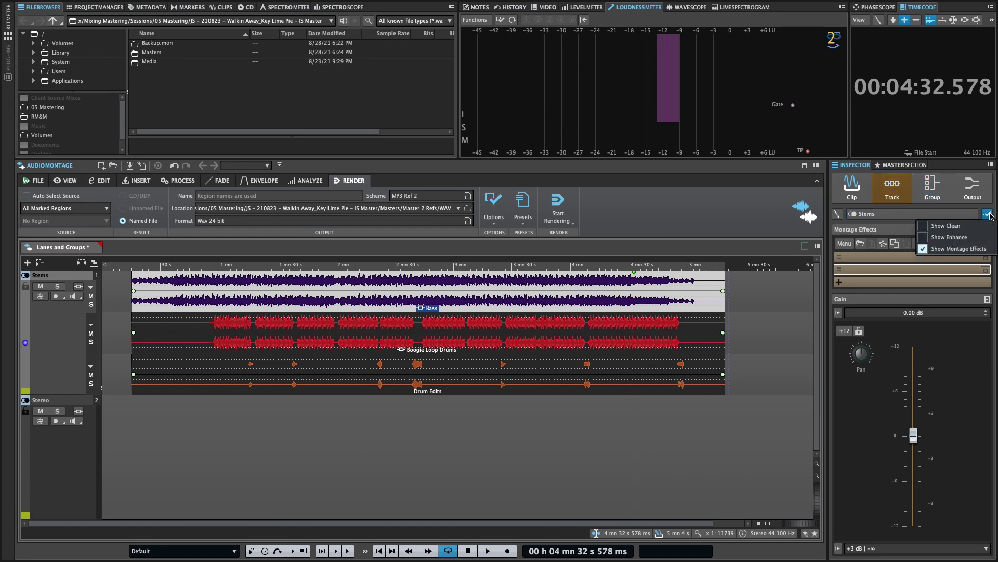
left_click(926, 227)
left_click(924, 239)
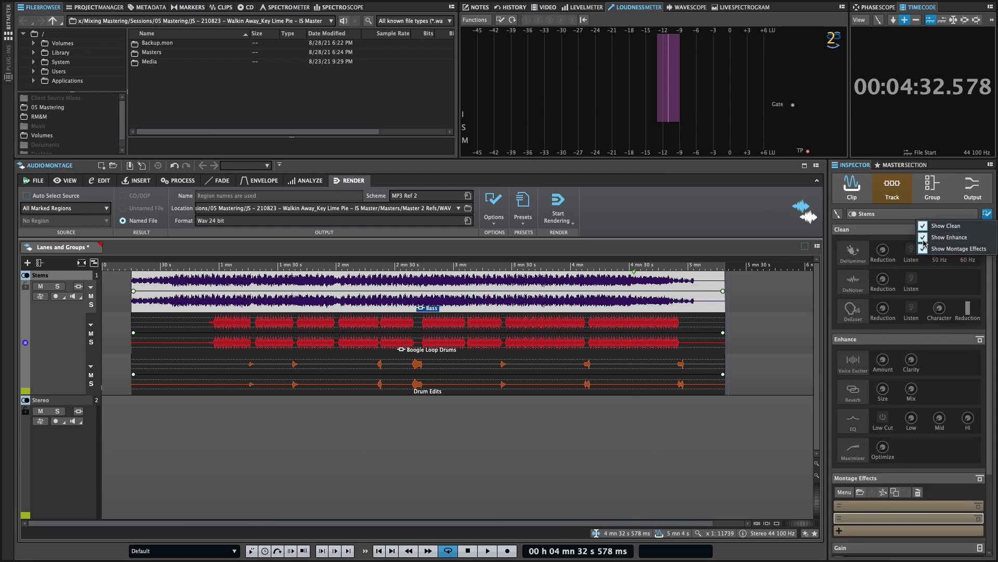
left_click(987, 214)
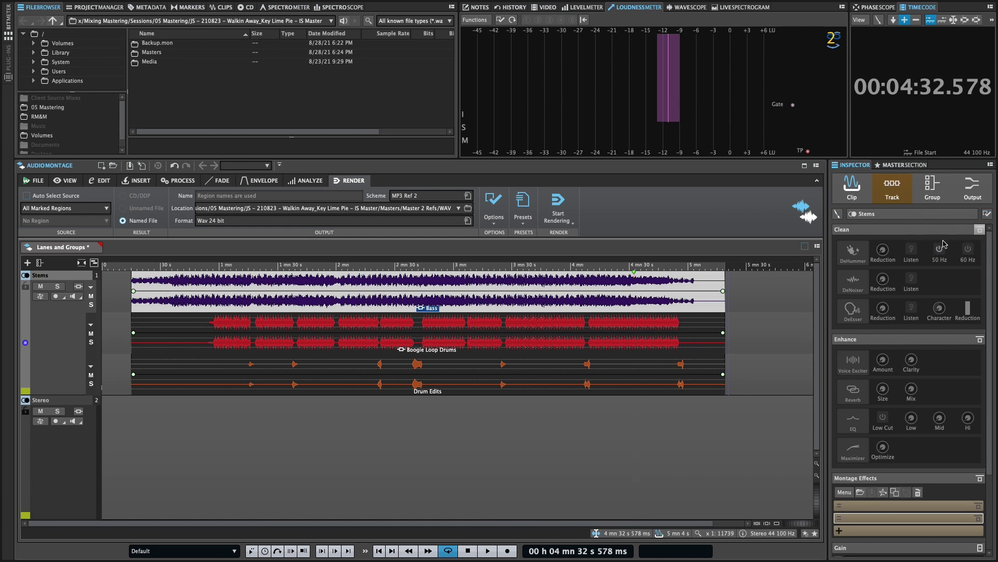
- Enable DeHummer at 50 Hz with 22.7 % reduction, plus DeNoiser, DeEsser and Voice Exciter
left_click(866, 253)
left_click(866, 253)
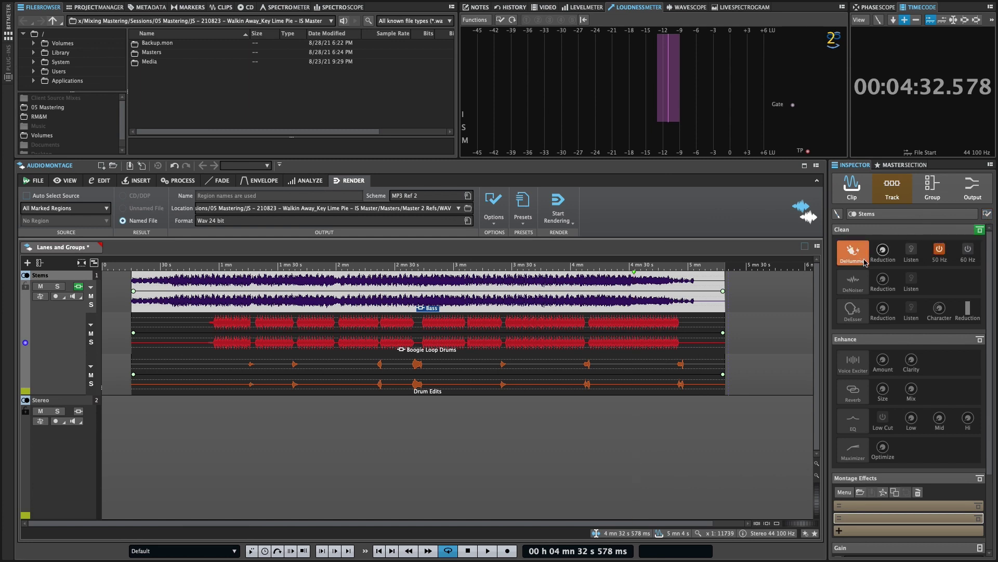
left_click_drag(883, 254, 886, 237)
left_click(854, 282)
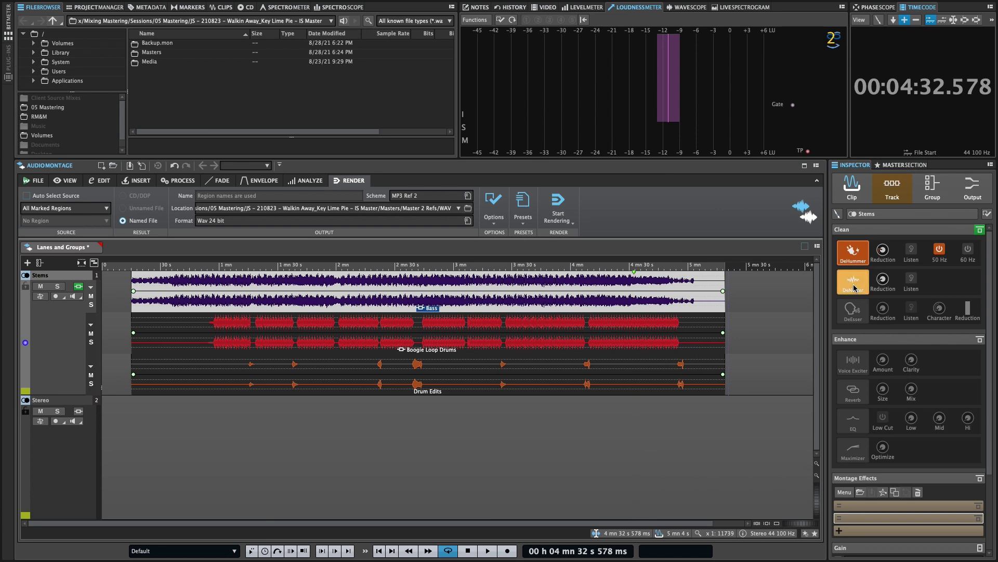
left_click(853, 310)
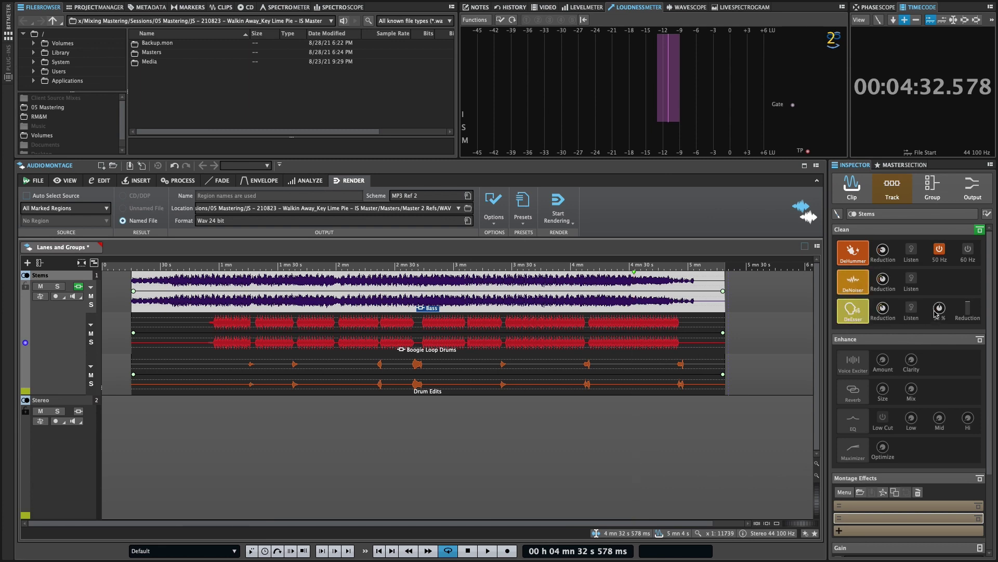
left_click(855, 353)
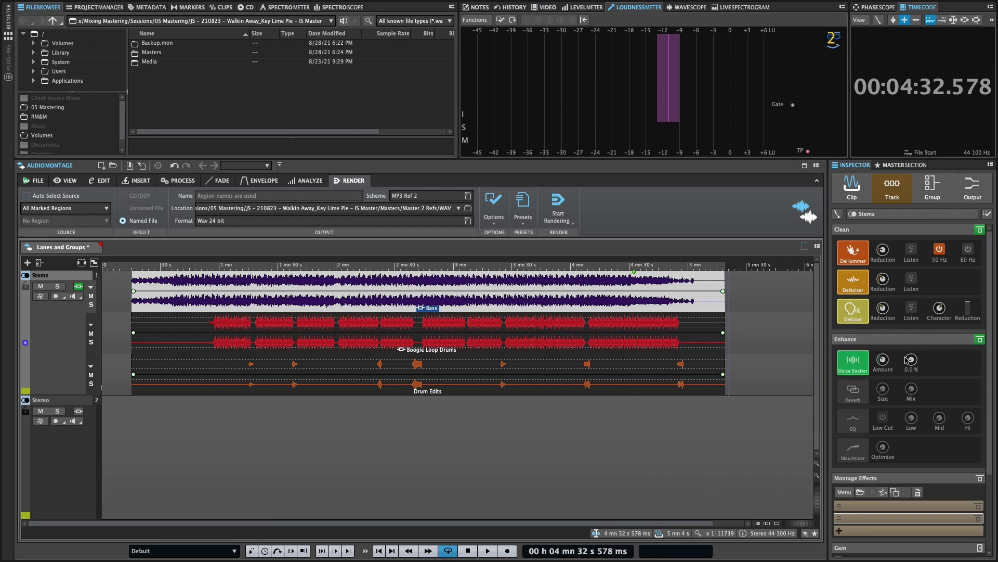
- Turn on Reverb, EQ and Maximizer, then open the current file's info page
left_click(855, 394)
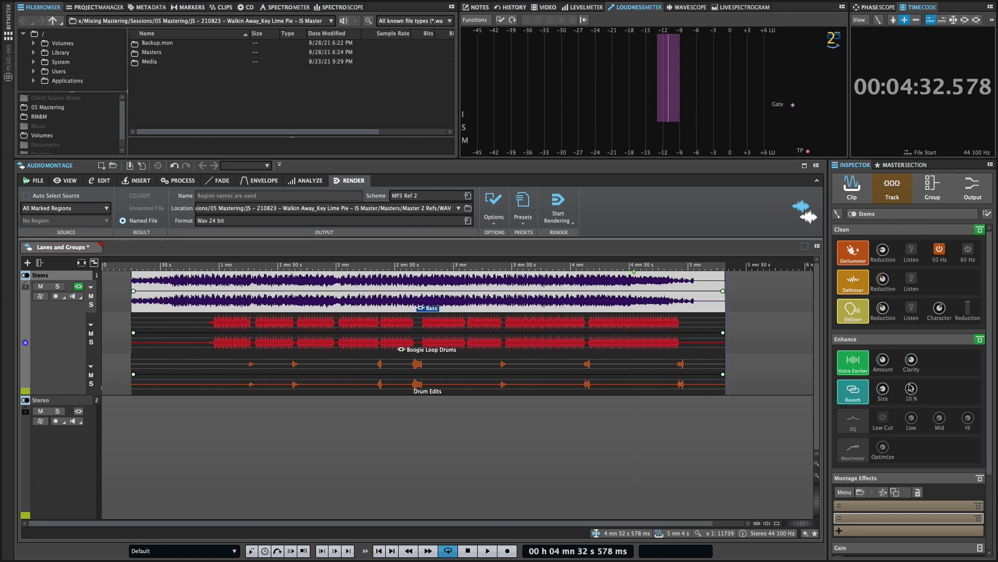
left_click(859, 427)
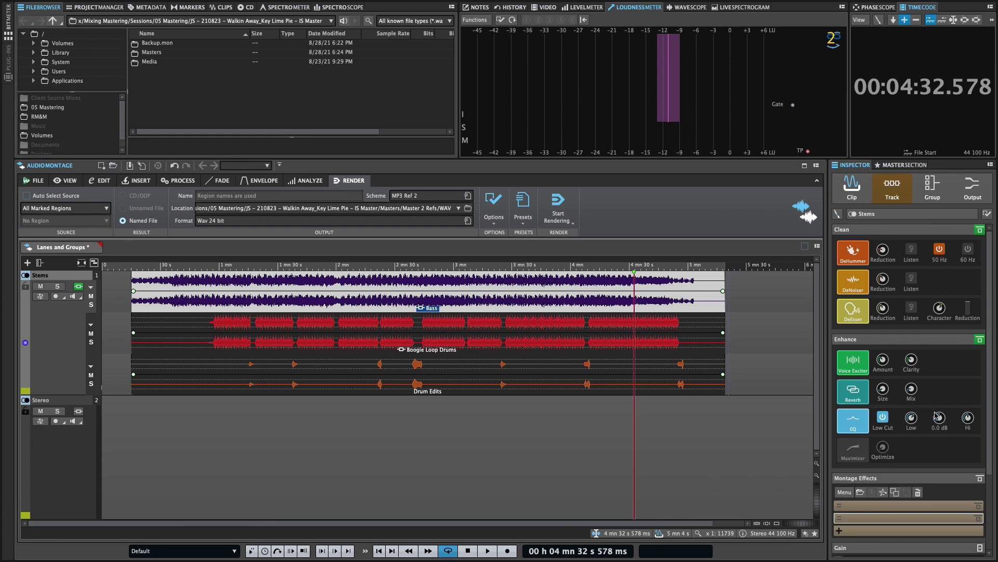
mouse_move(966, 421)
left_click(854, 450)
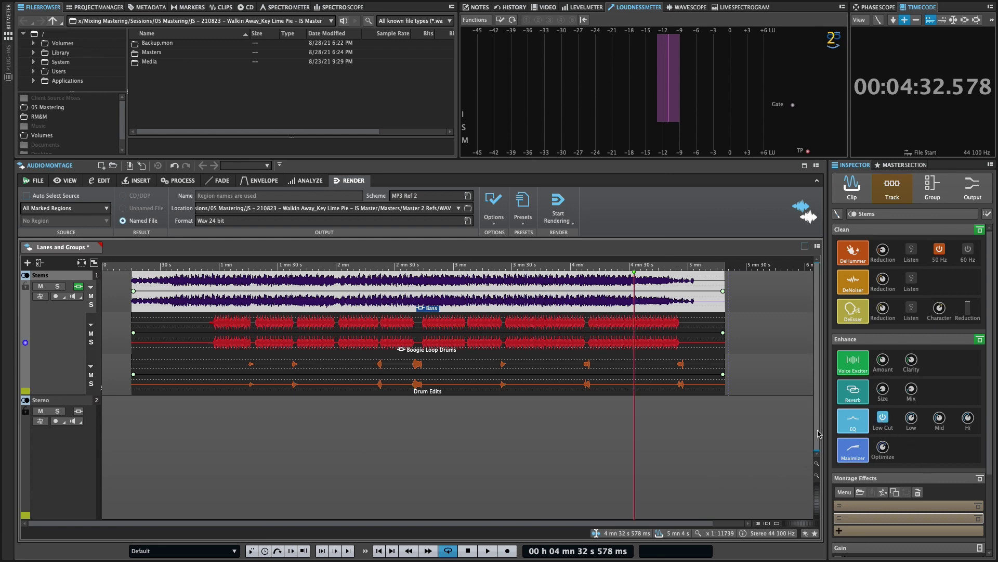
left_click(38, 181)
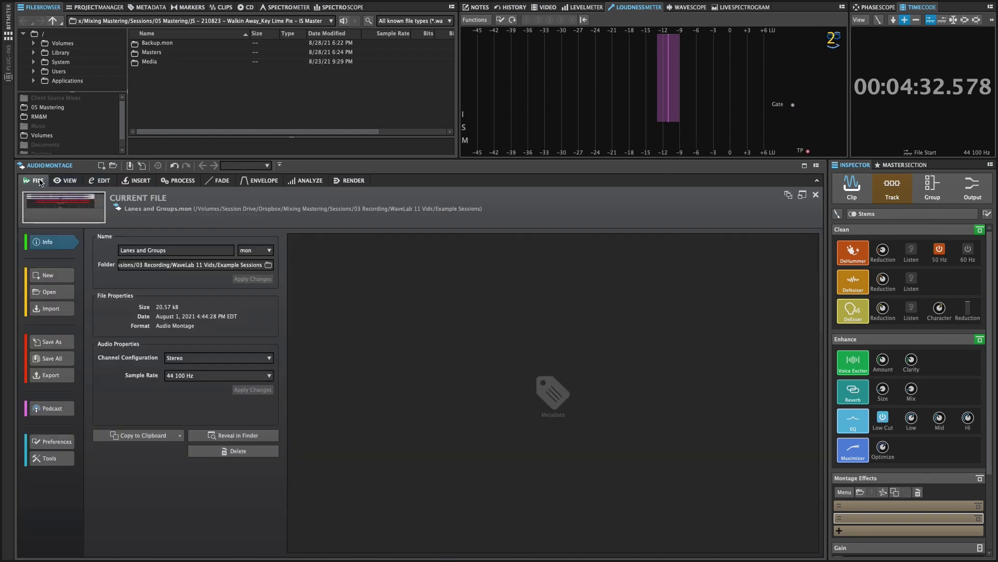
- On the Podcast page, cycle through PodBean, SoundCloud and Buzzsprout, settling on Castos as host
left_click(54, 409)
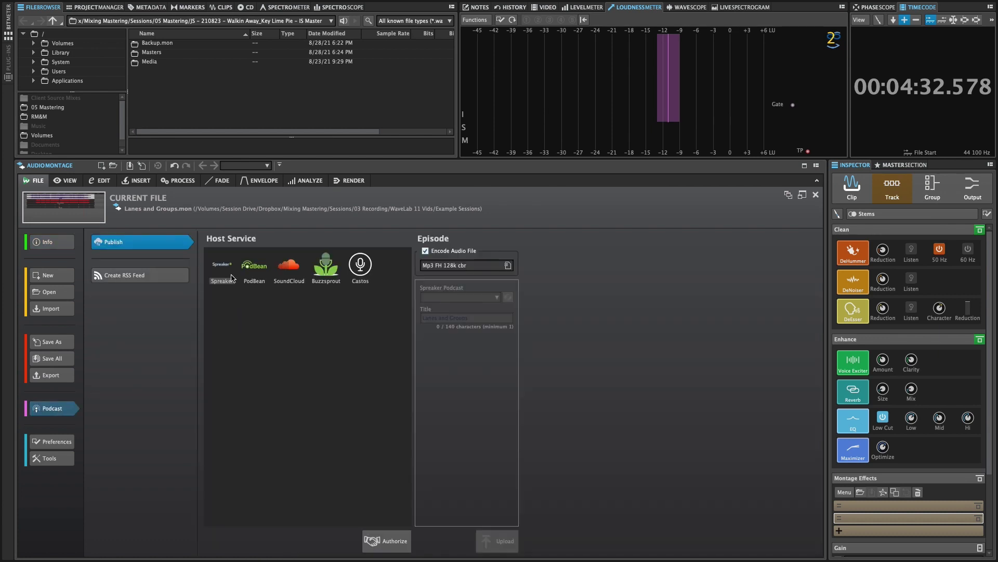
left_click(252, 275)
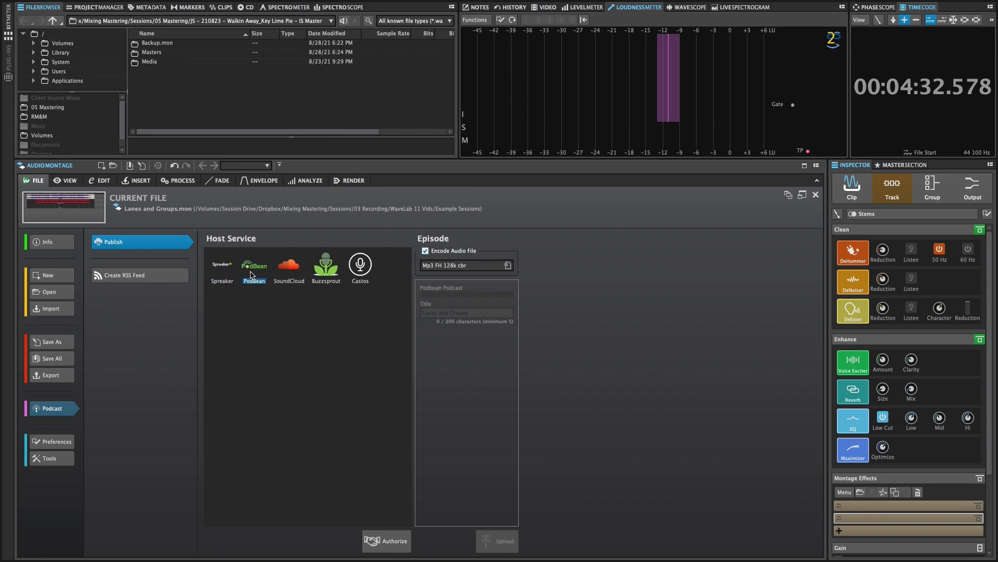
left_click(288, 270)
left_click(314, 269)
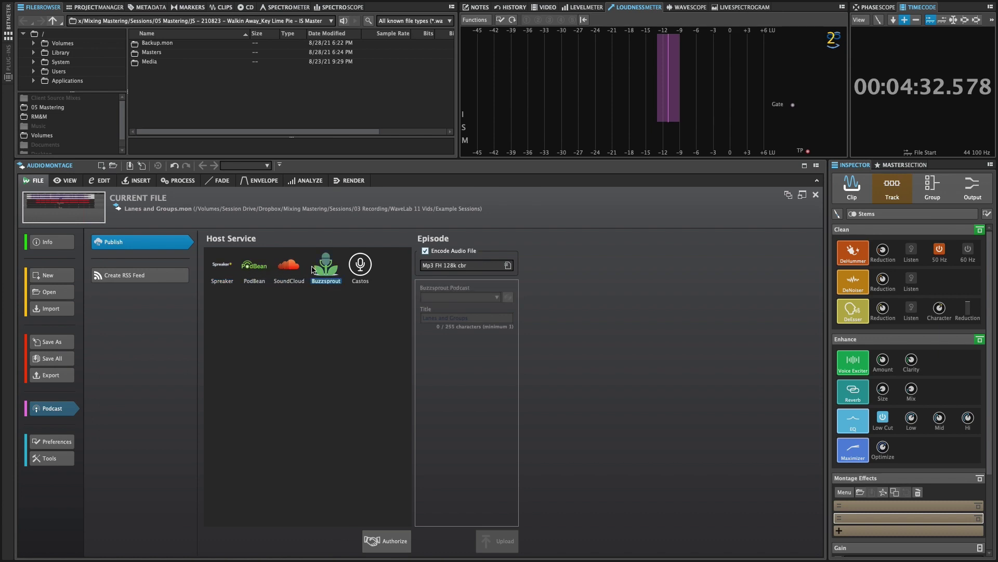
left_click(358, 268)
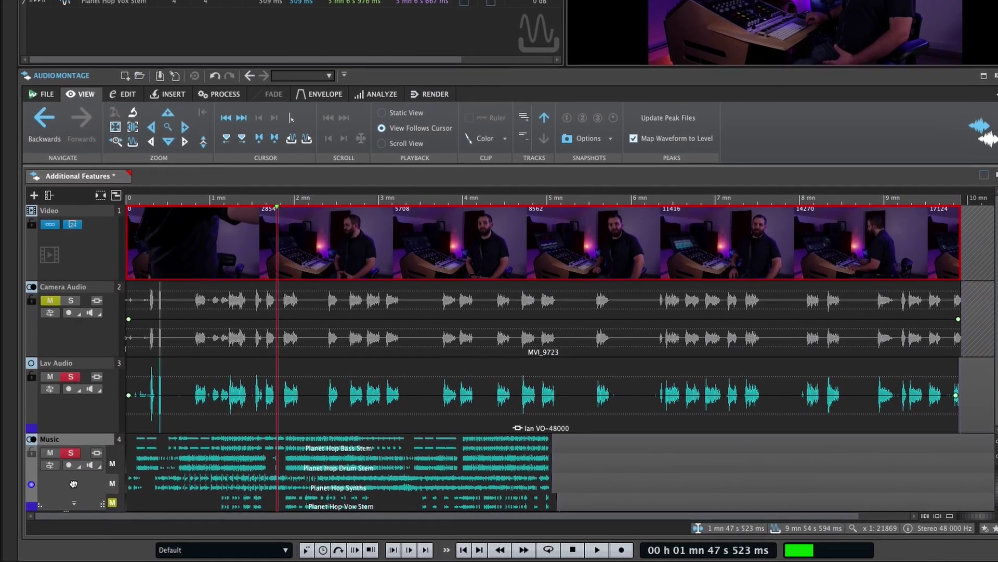
right_click(71, 484)
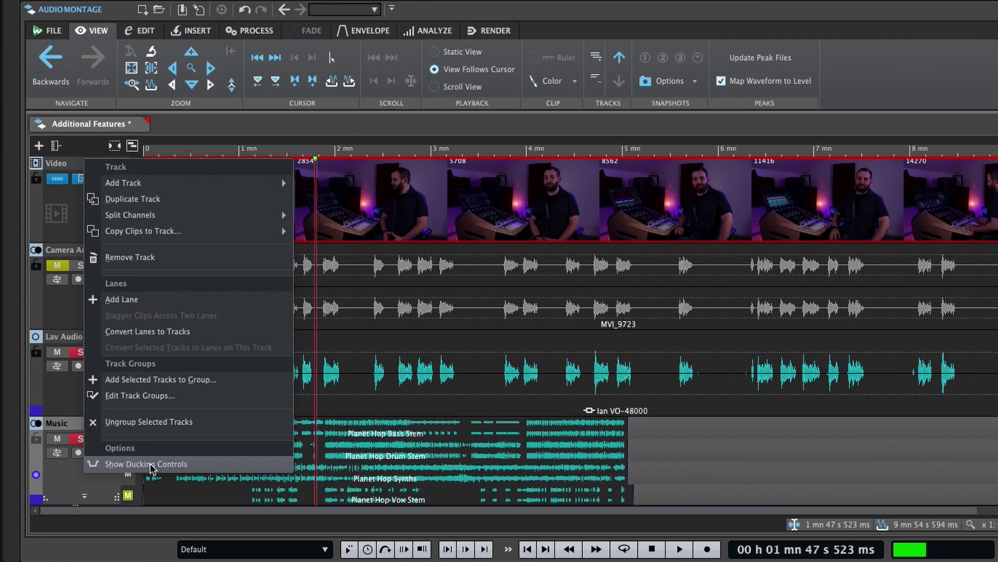
- Show and enable ducking on the Music track with Lav Audio as the trigger source
left_click(200, 465)
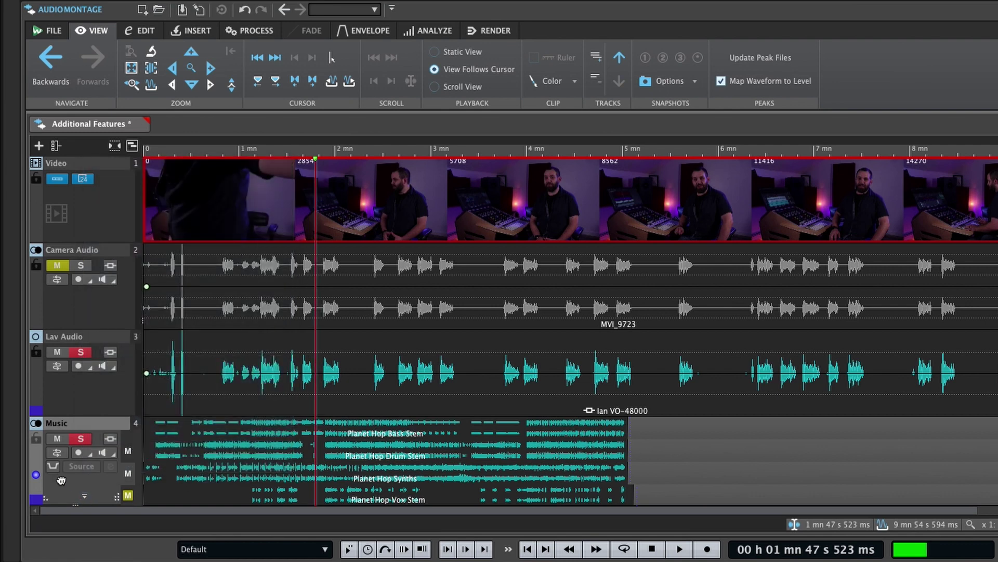
left_click(53, 466)
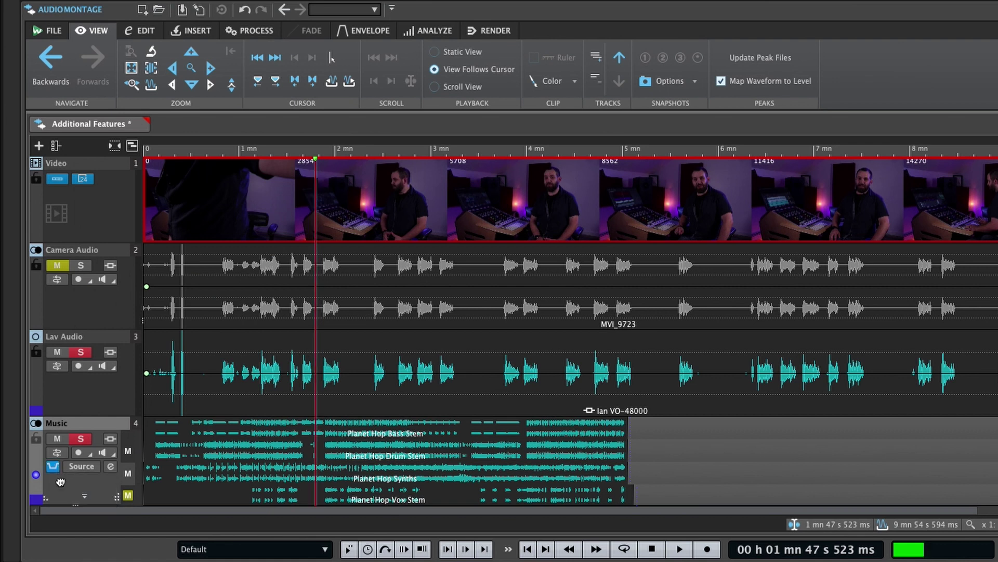
left_click(87, 467)
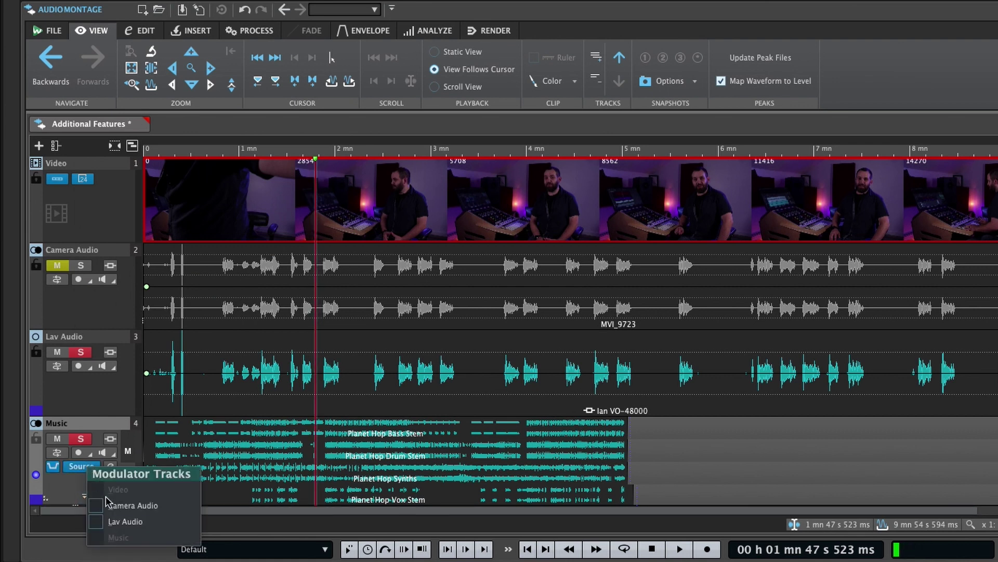
left_click(96, 521)
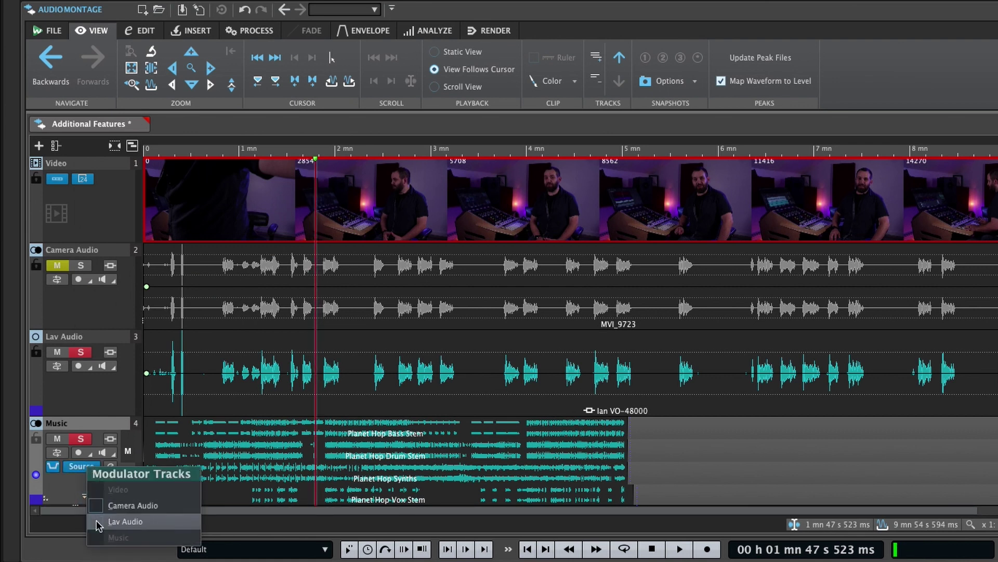
- Review the Ducker settings (-12 dB, -36 dB threshold), keeping the Exponential+ fade-out shape
left_click(85, 468)
left_click(86, 470)
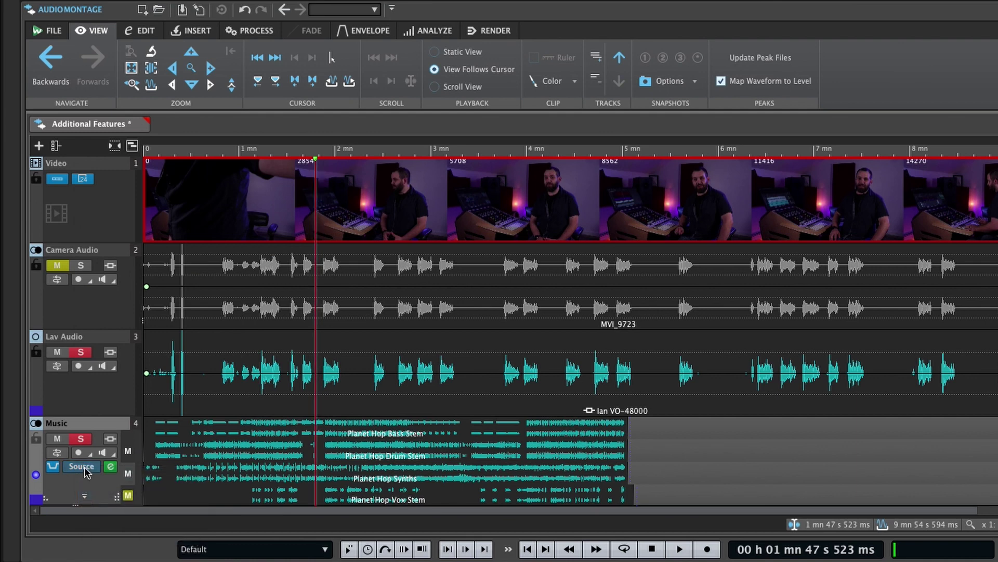
left_click(86, 469)
left_click(86, 469)
left_click(110, 467)
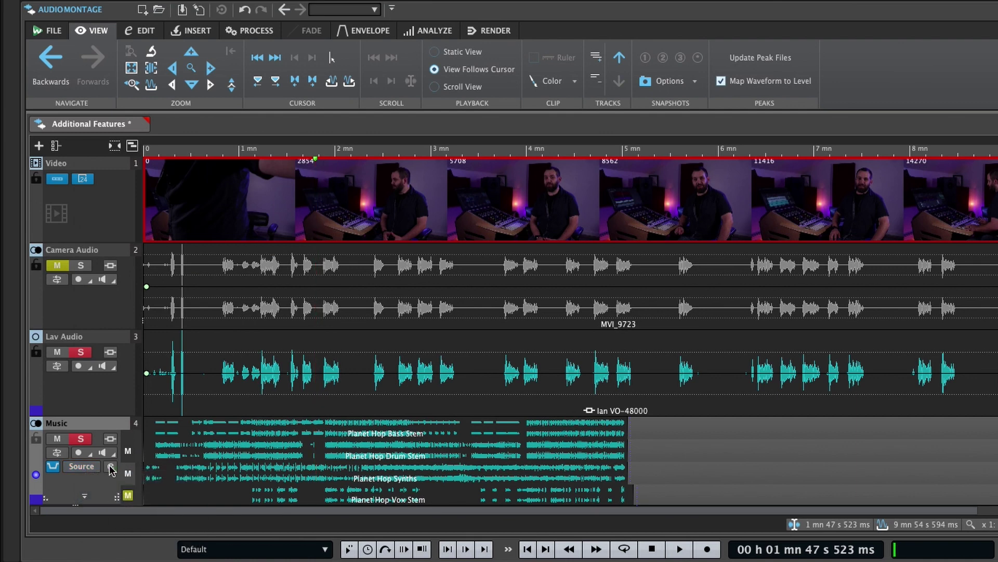
left_click_drag(603, 65, 574, 87)
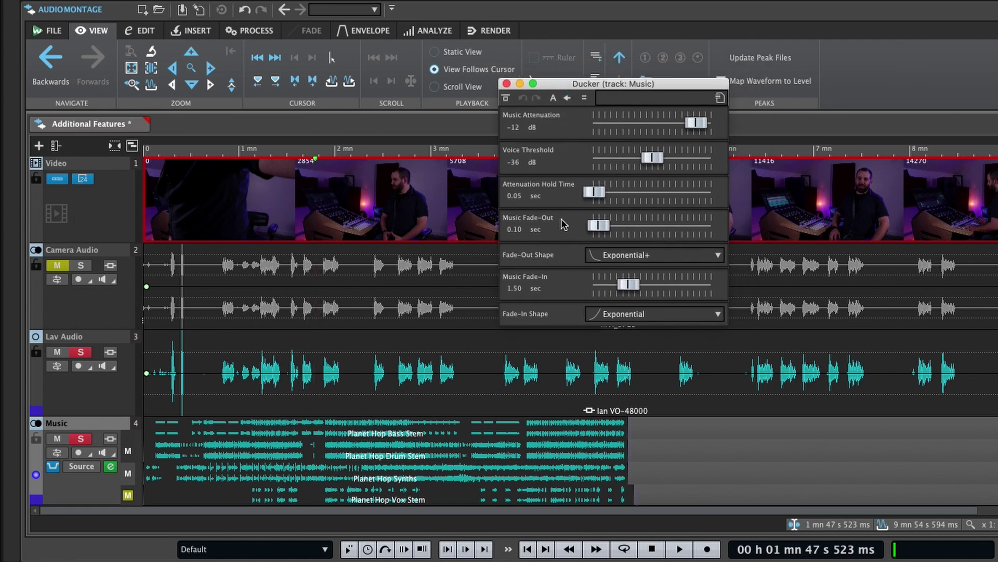
left_click(657, 256)
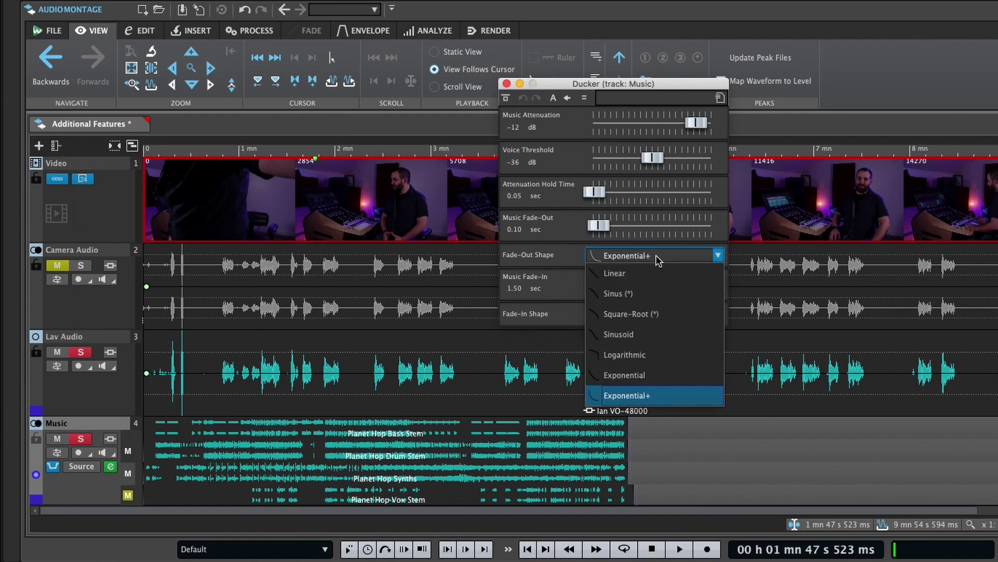
left_click(656, 255)
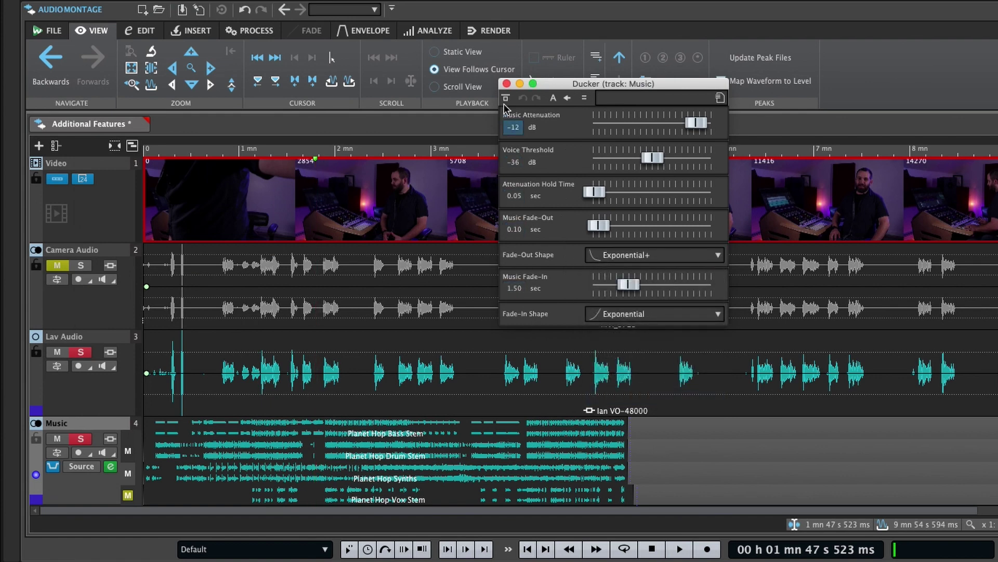
left_click(507, 84)
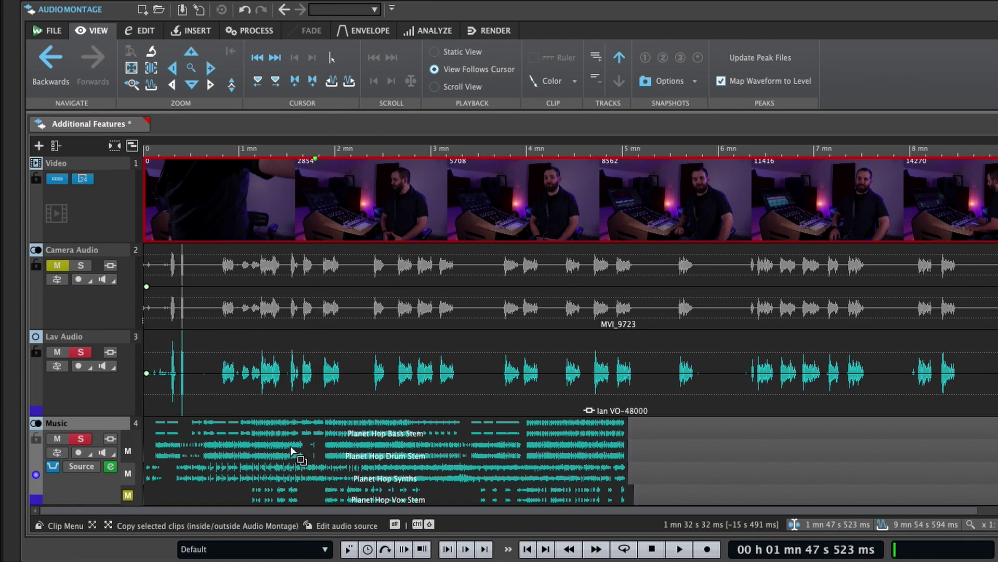
- Move the playback position to about 2 min 19 s in the interview video
left_click(355, 223)
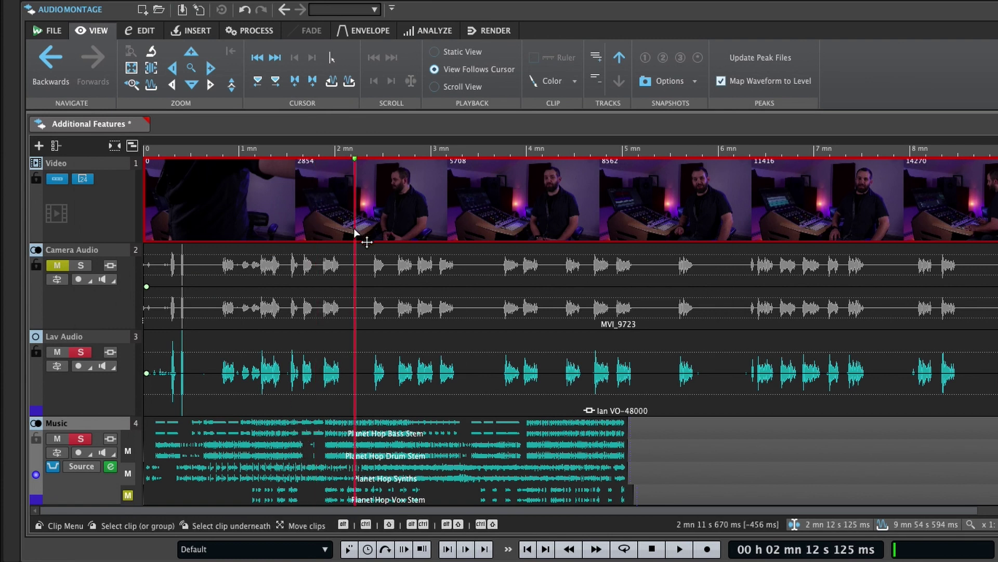
mouse_move(356, 147)
left_mouse_down()
mouse_move(366, 148)
mouse_move(350, 148)
left_mouse_up()
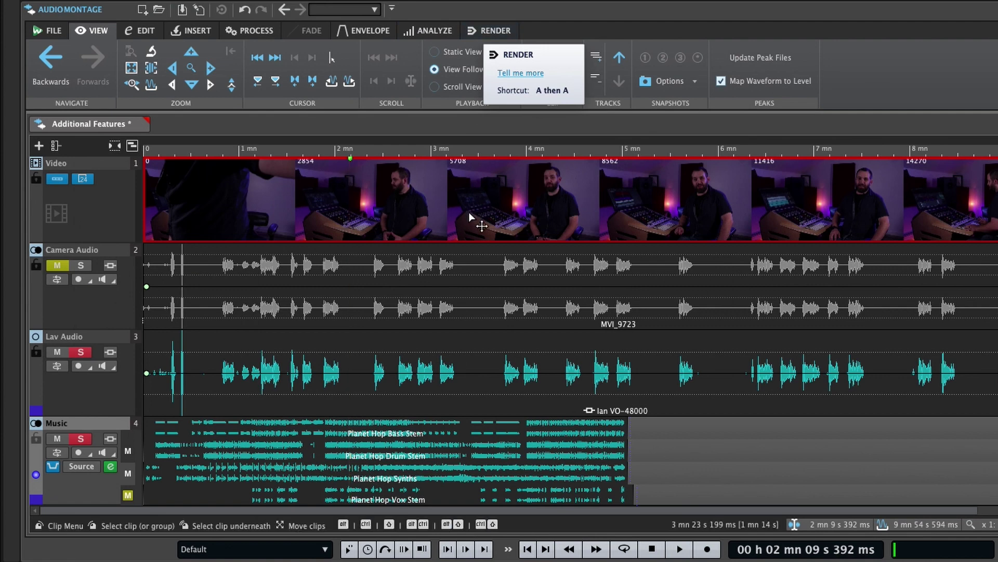
key("a")
key("a")
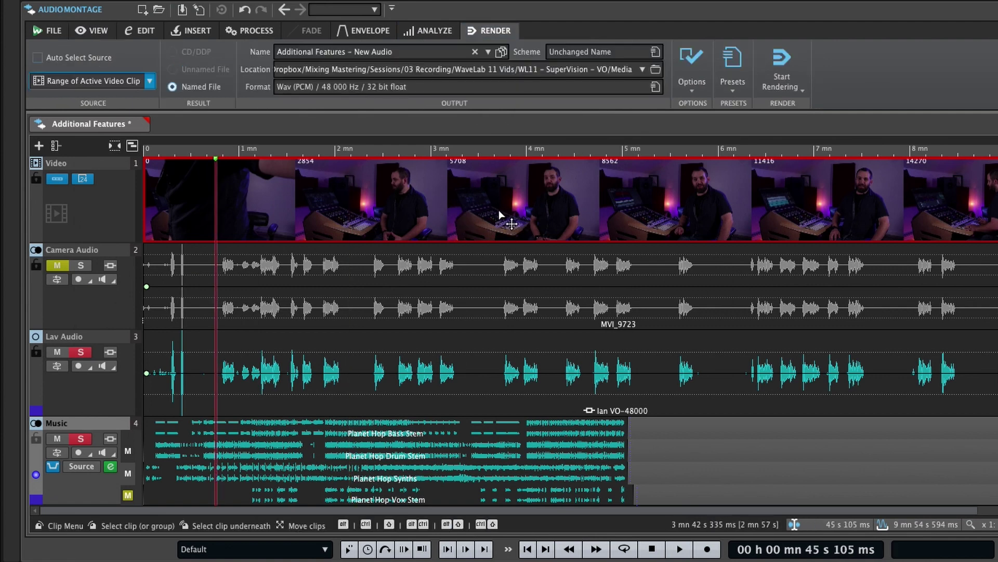
- Solo the Lav Audio and Music tracks
left_click(460, 317)
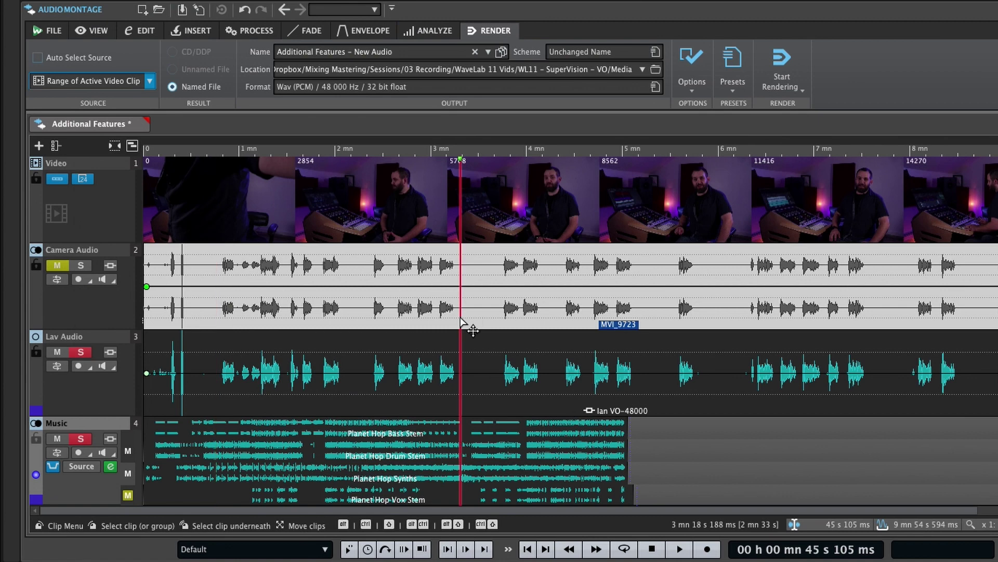
left_click(82, 266)
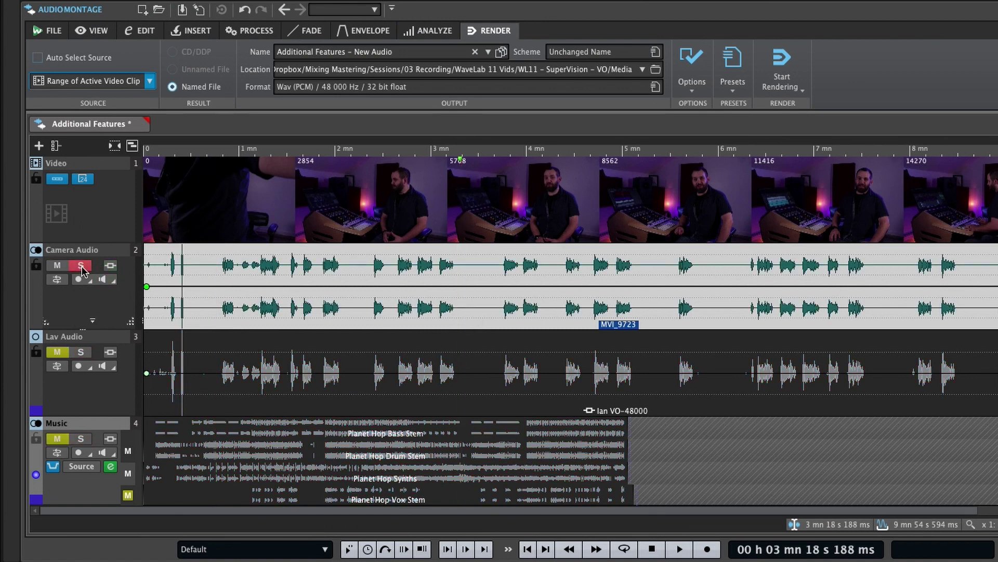
left_click(84, 352)
left_click(81, 439)
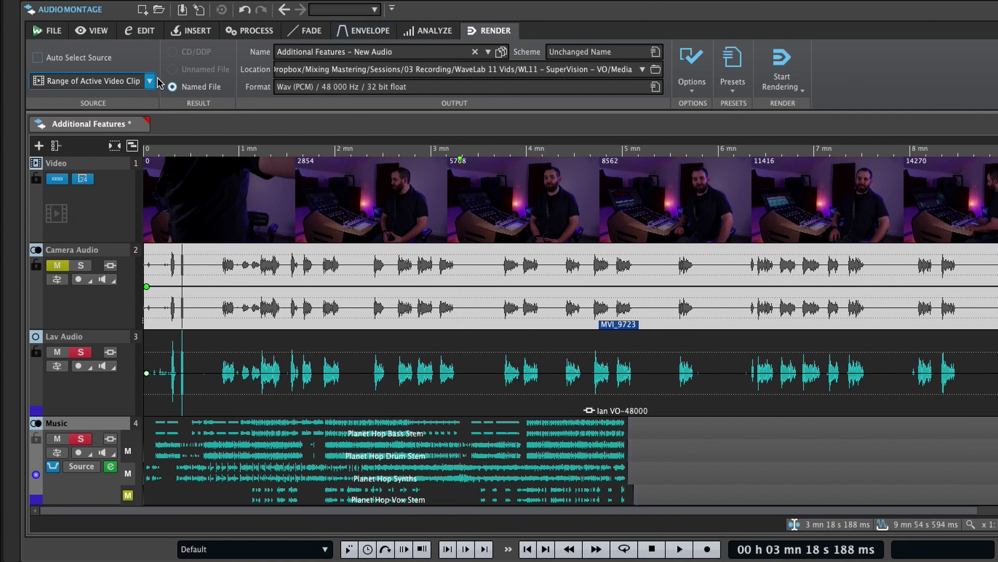
- Render the active video clip's range, naming it 'Additional Features – New Audio 2'
left_click(230, 224)
left_click(149, 81)
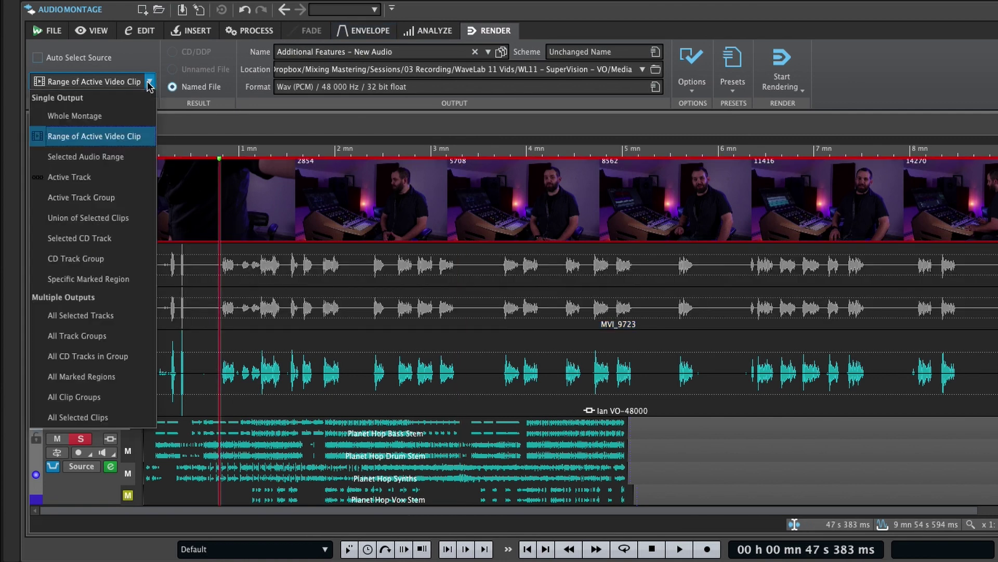
left_click(115, 136)
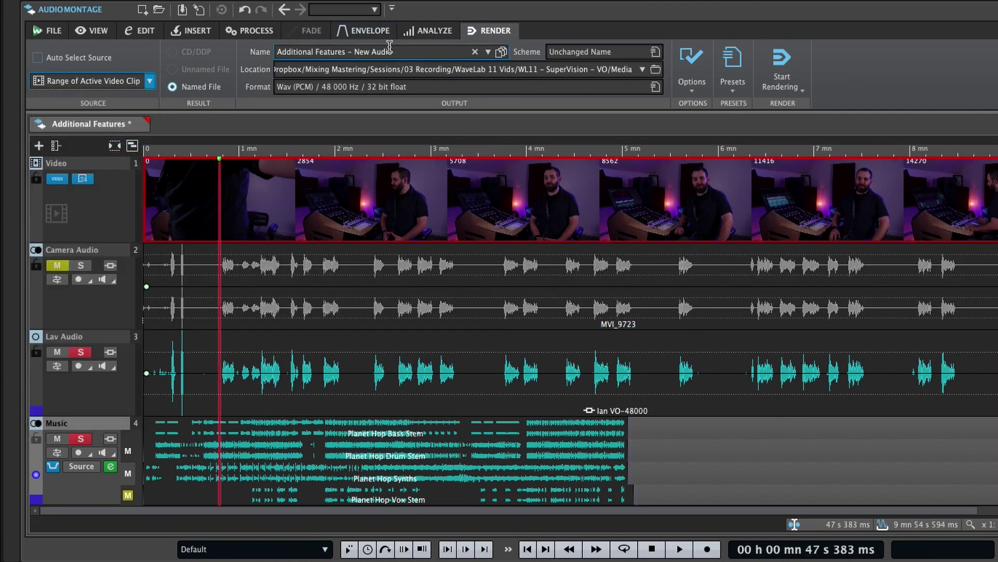
left_click(438, 54)
type("2")
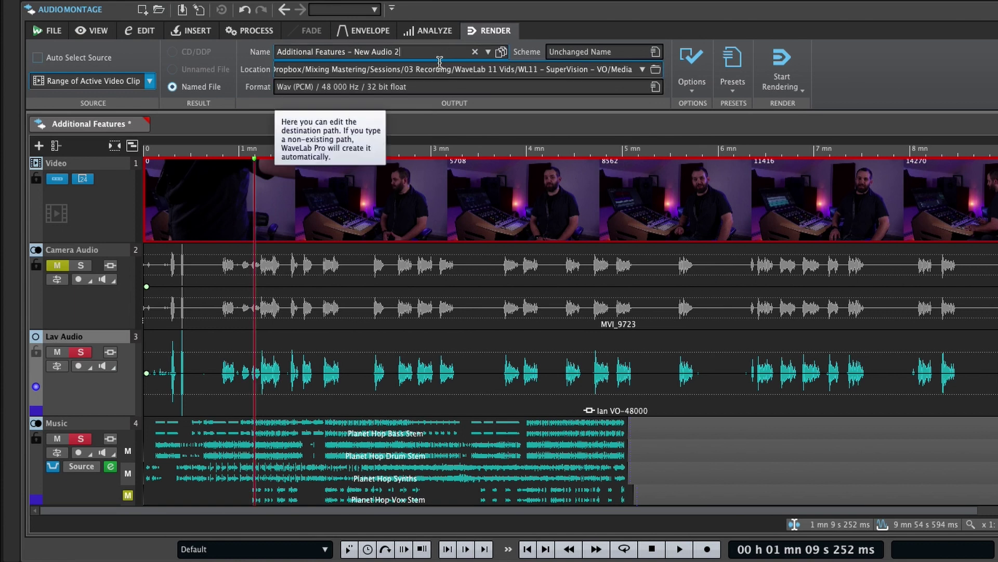
- Keep Create Video enabled in the render options, start rendering, then cancel the render
left_click(692, 61)
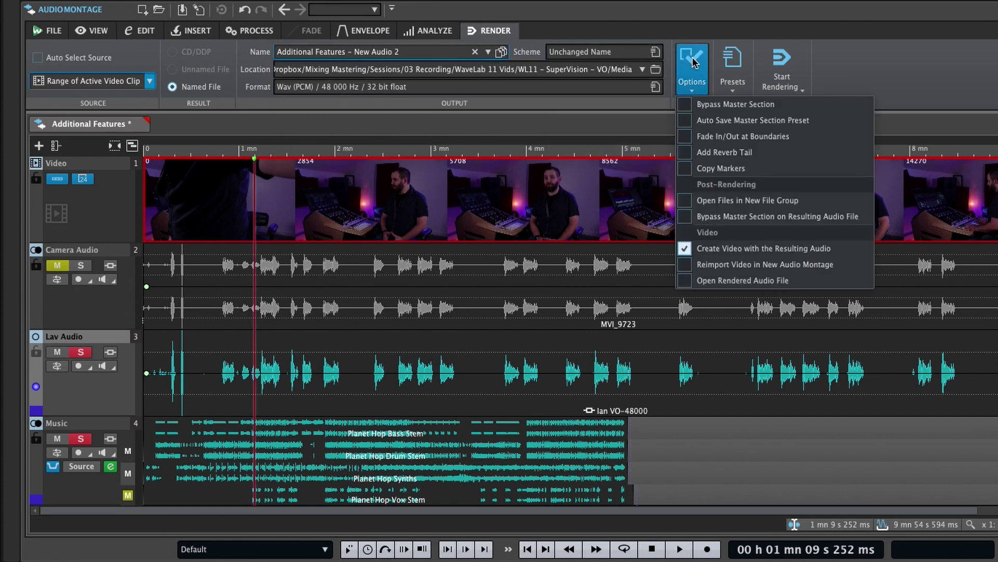
left_click(747, 251)
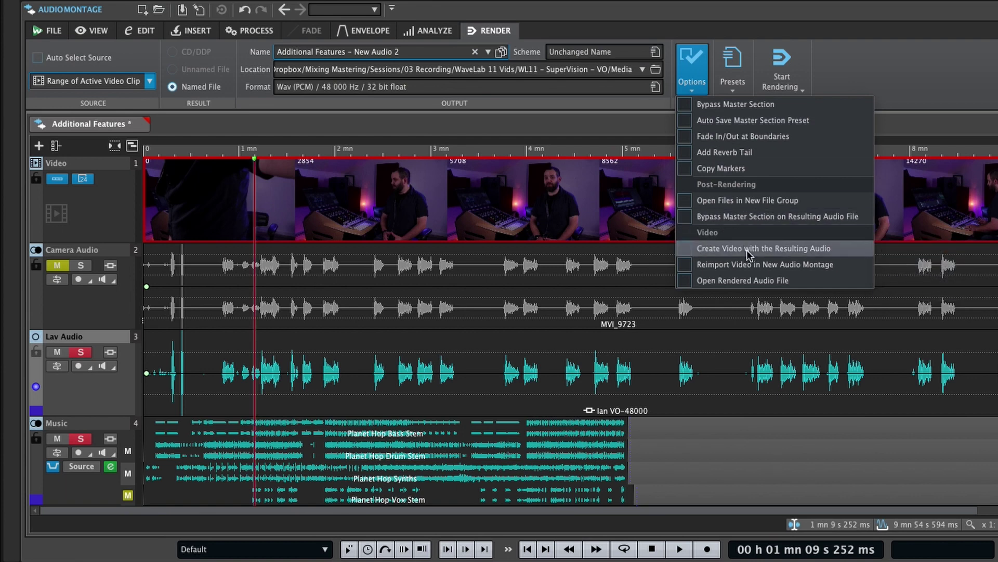
left_click(747, 249)
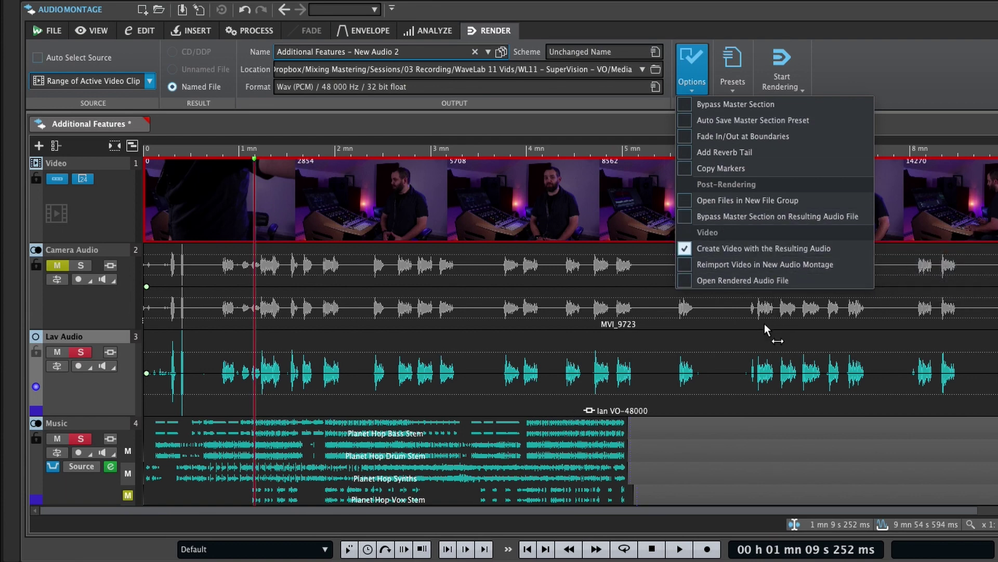
left_click(731, 427)
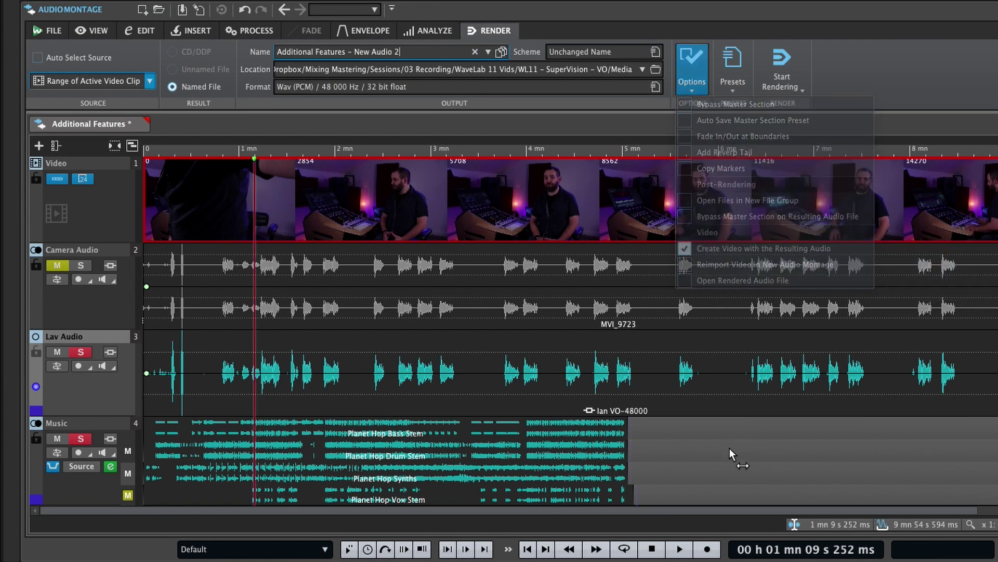
left_click(773, 61)
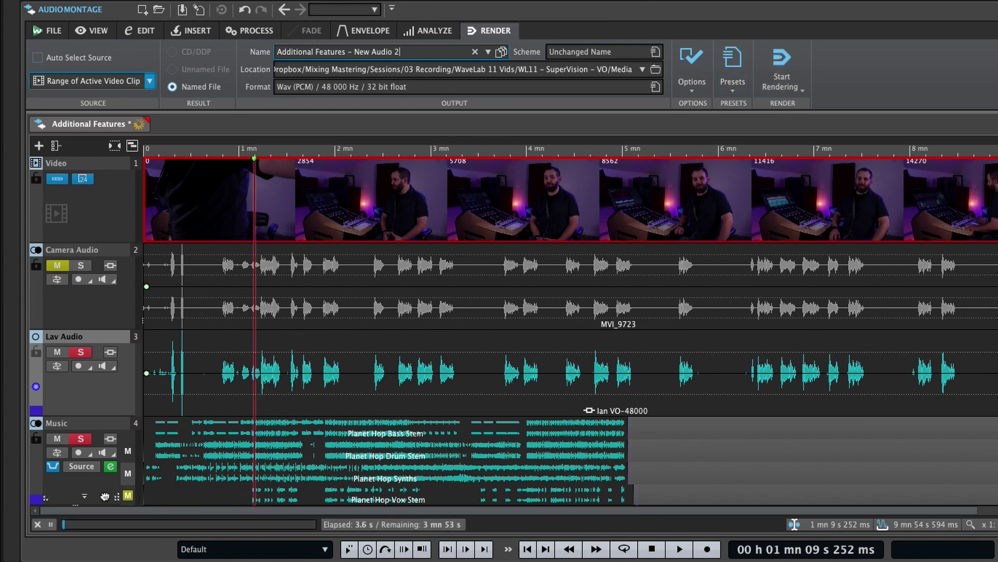
left_click(37, 524)
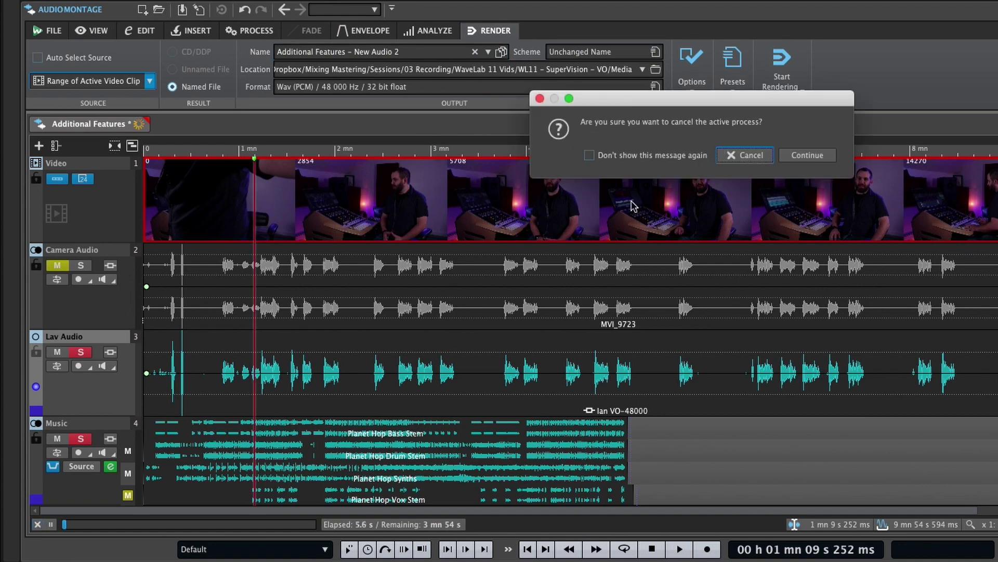
left_click(745, 155)
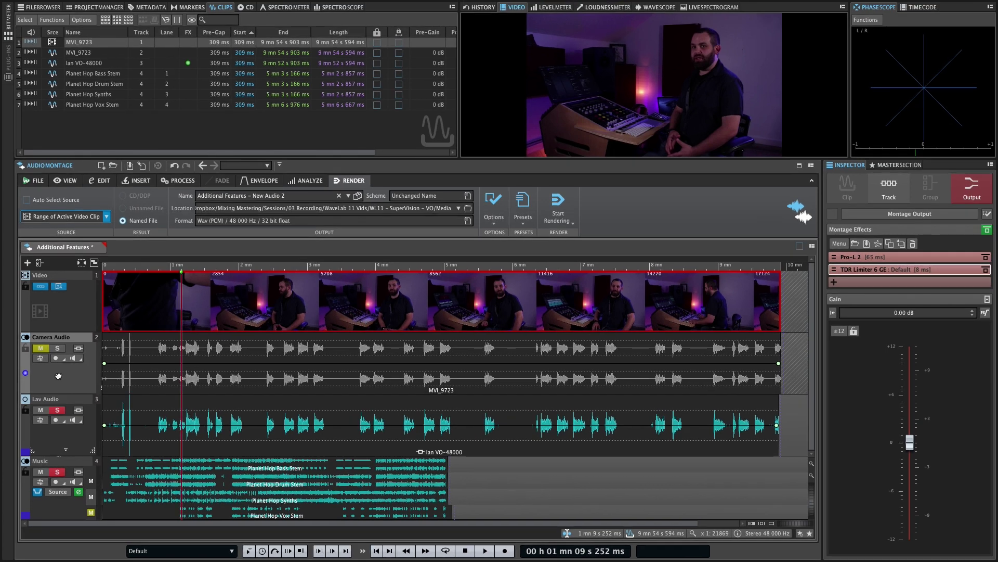
right_click(58, 376)
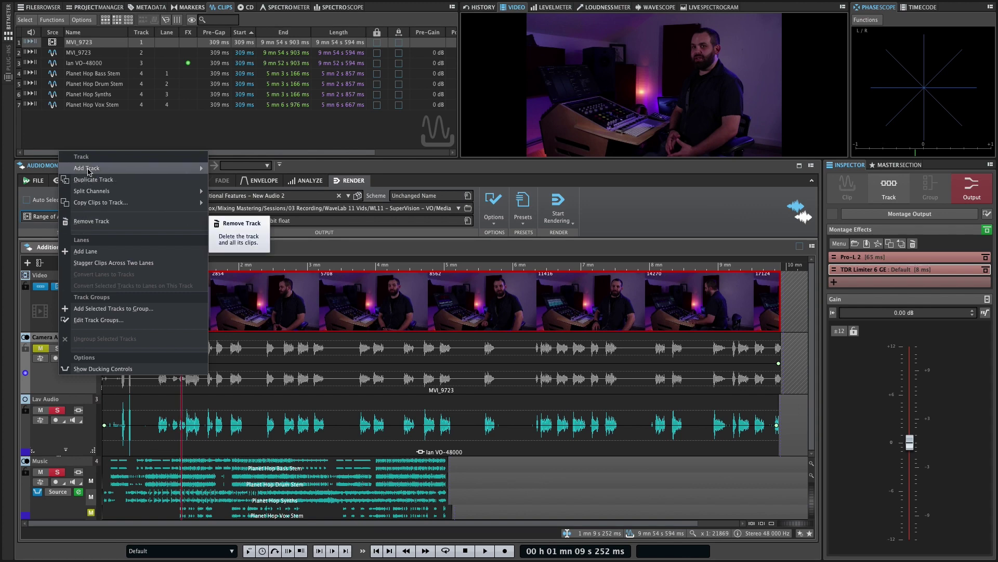
- Look over the Camera Audio menu's Add Track, Split Channels and Edit Track Groups entries, then dismiss it
mouse_move(83, 168)
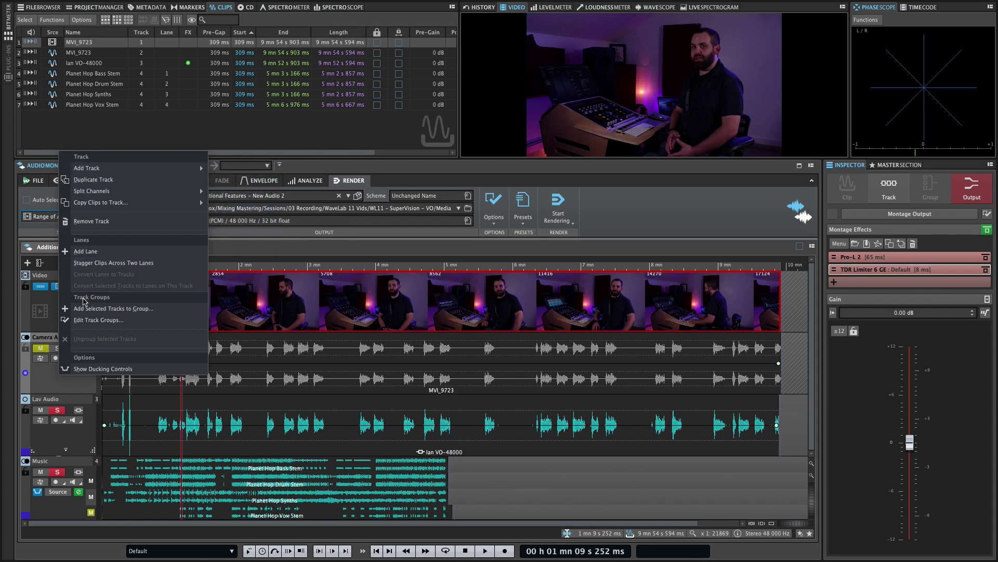
mouse_move(115, 169)
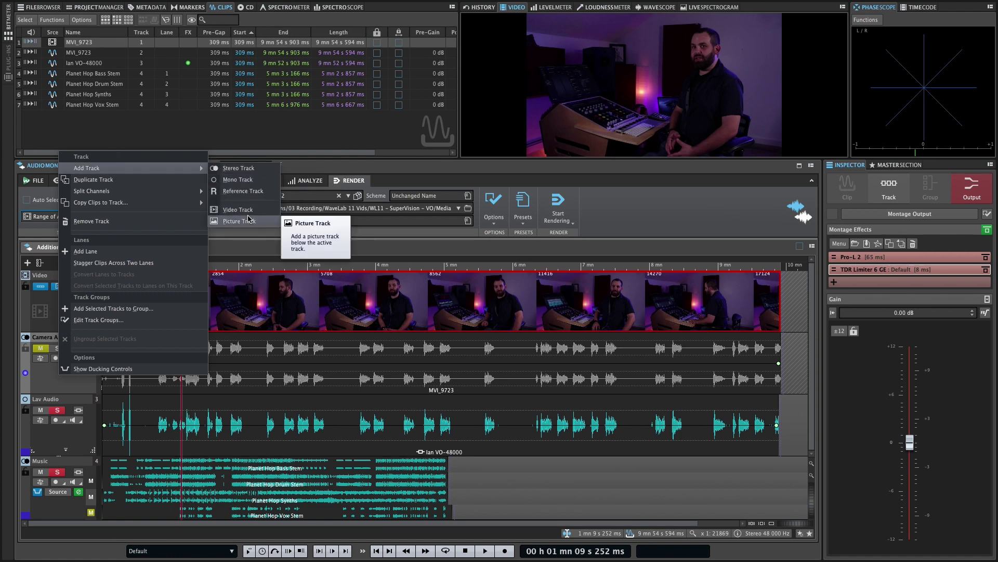
mouse_move(162, 191)
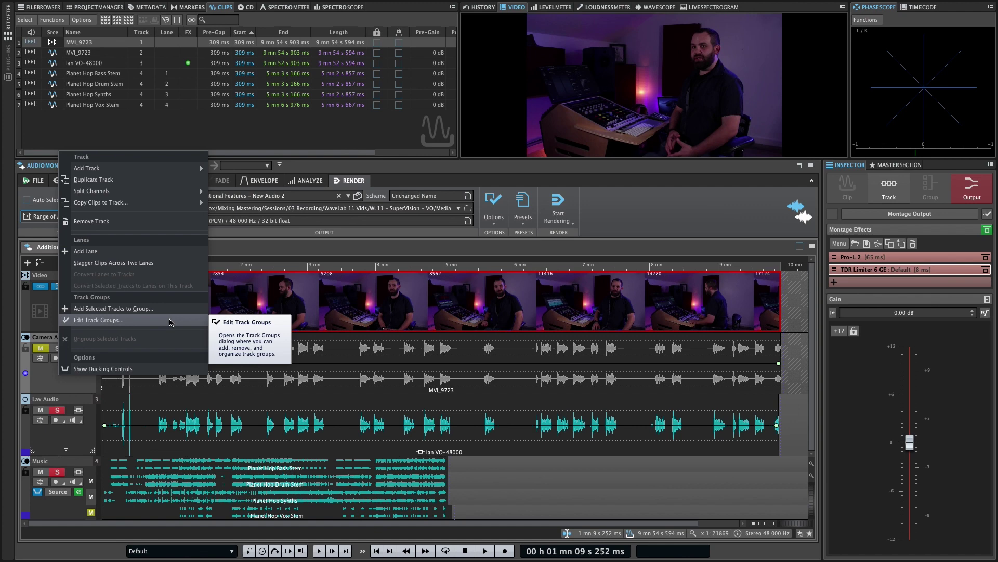
left_click(52, 385)
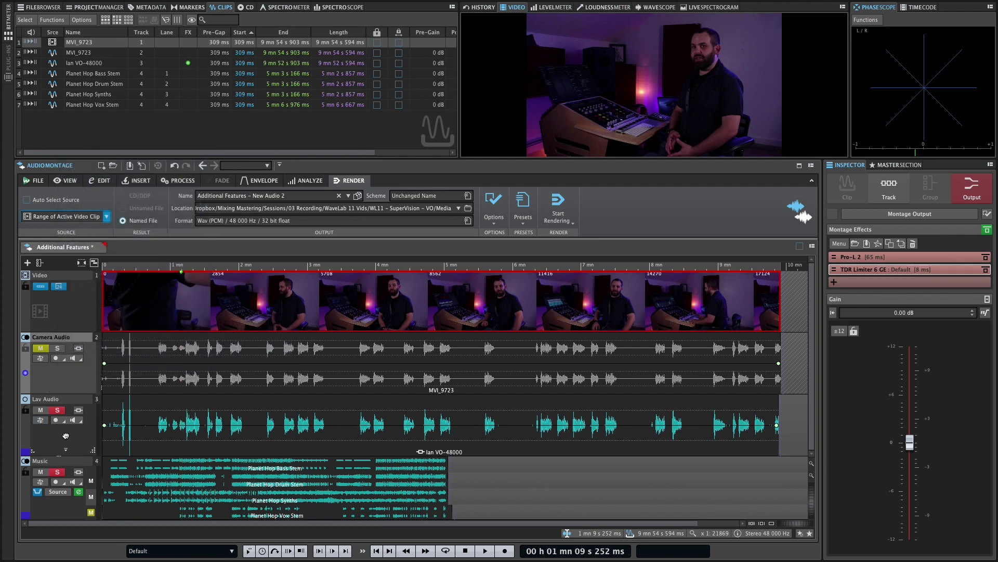
- Select the Ian VO-48000 clip and step the Inspector through Clip, Track, Group, Output and Master Section
left_click(172, 432)
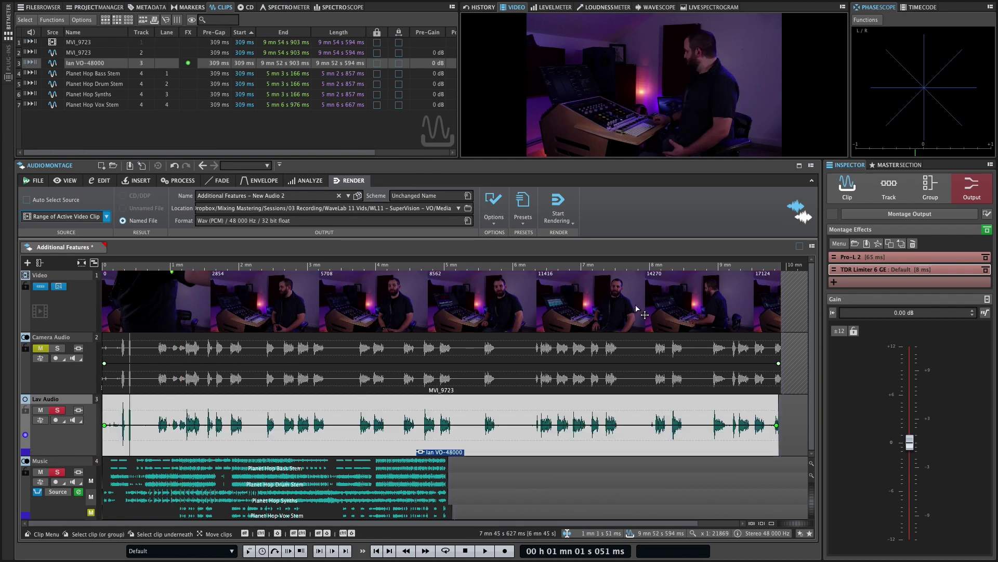
left_click(846, 193)
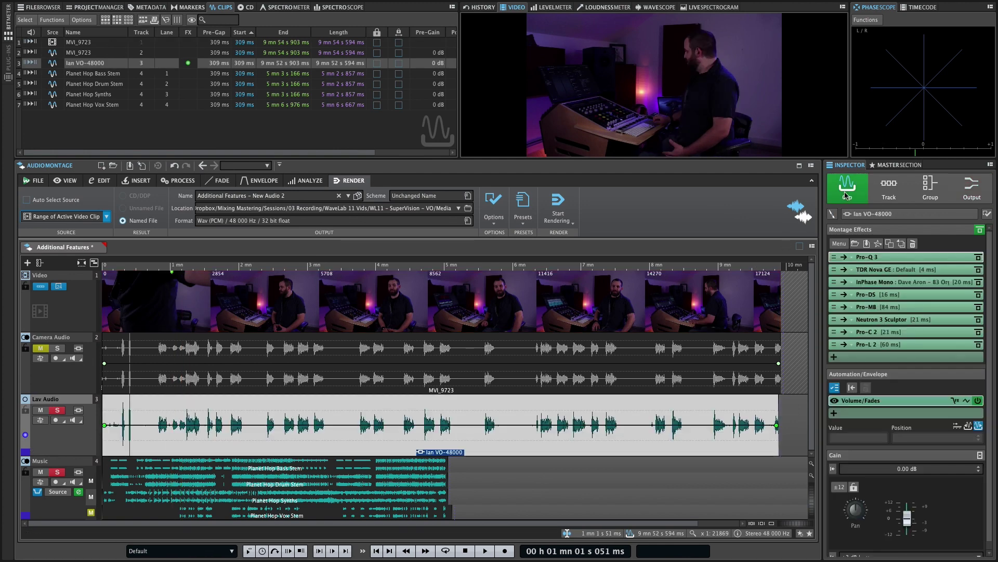
left_click(888, 187)
left_click(930, 187)
left_click(974, 190)
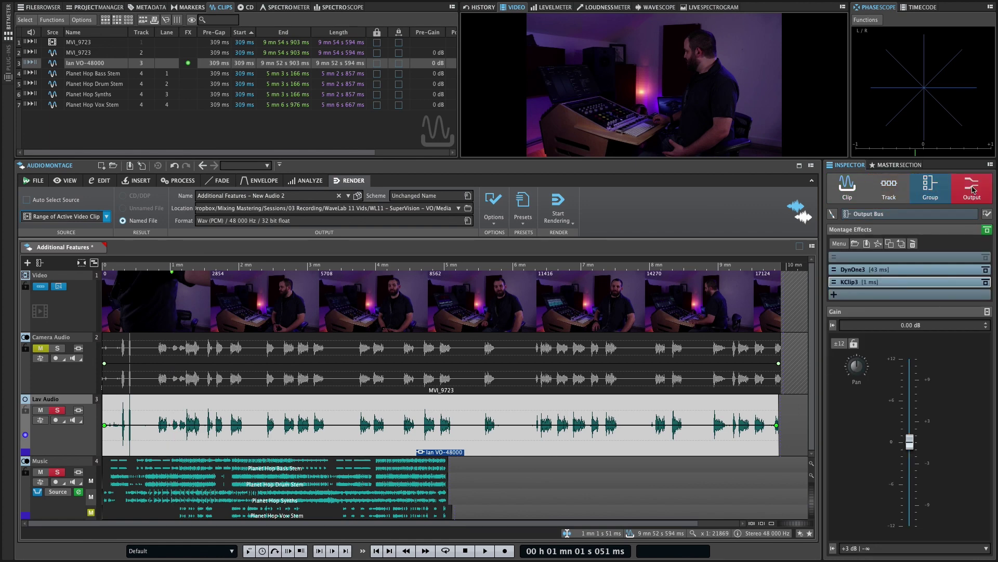
left_click(901, 165)
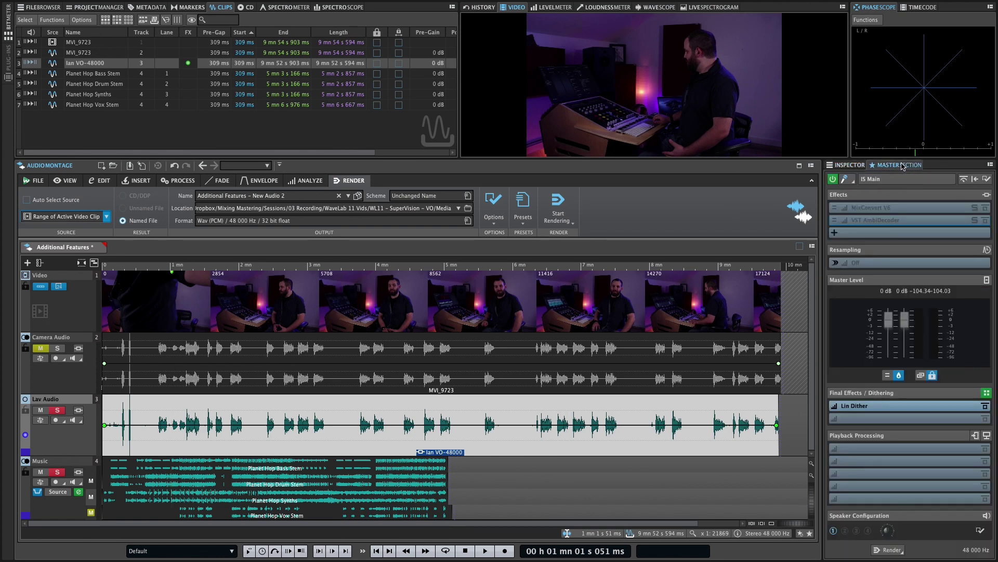
left_click(850, 165)
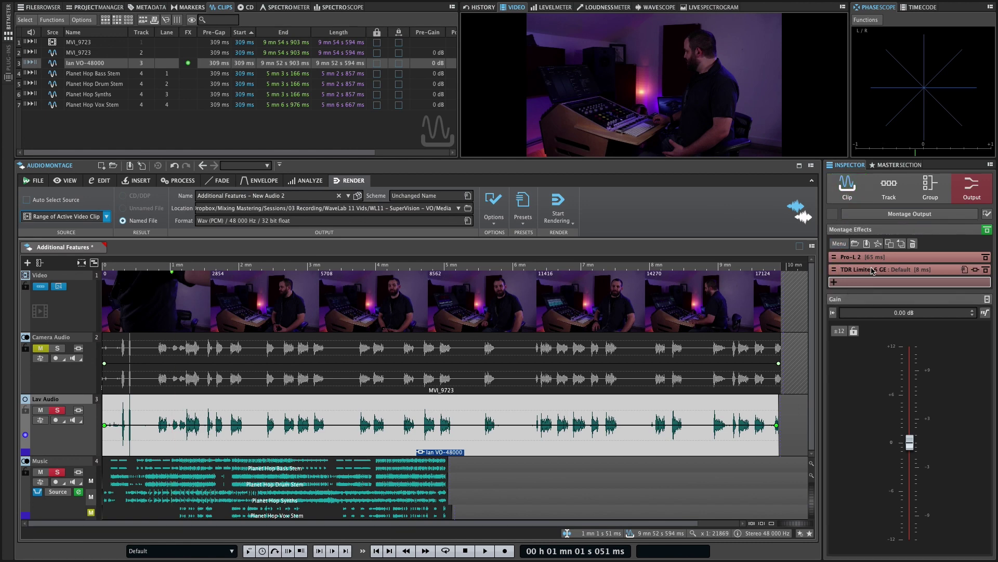
- Open the DynOne3 effect from the Output Bus group and reposition its window
left_click(926, 185)
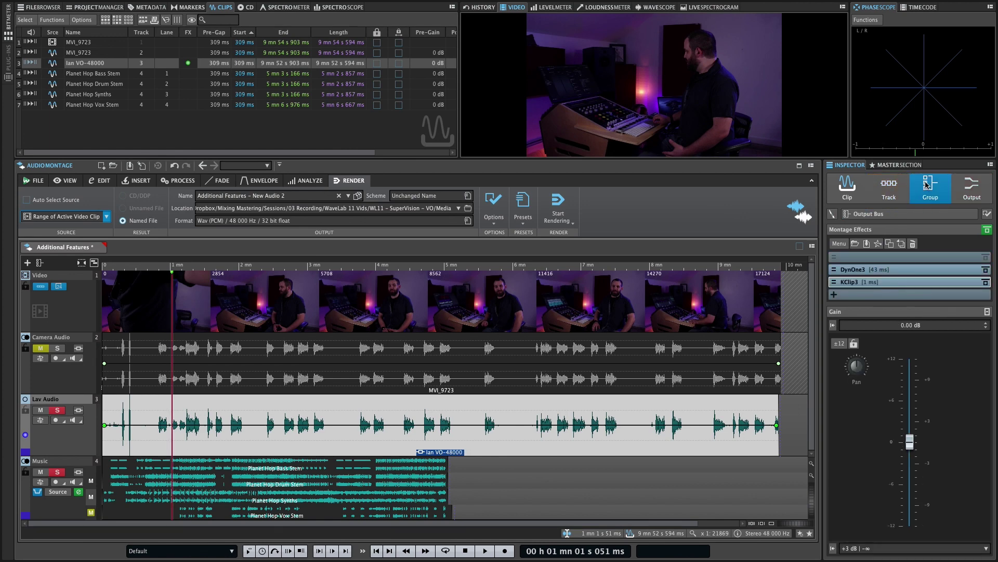
left_click(894, 273)
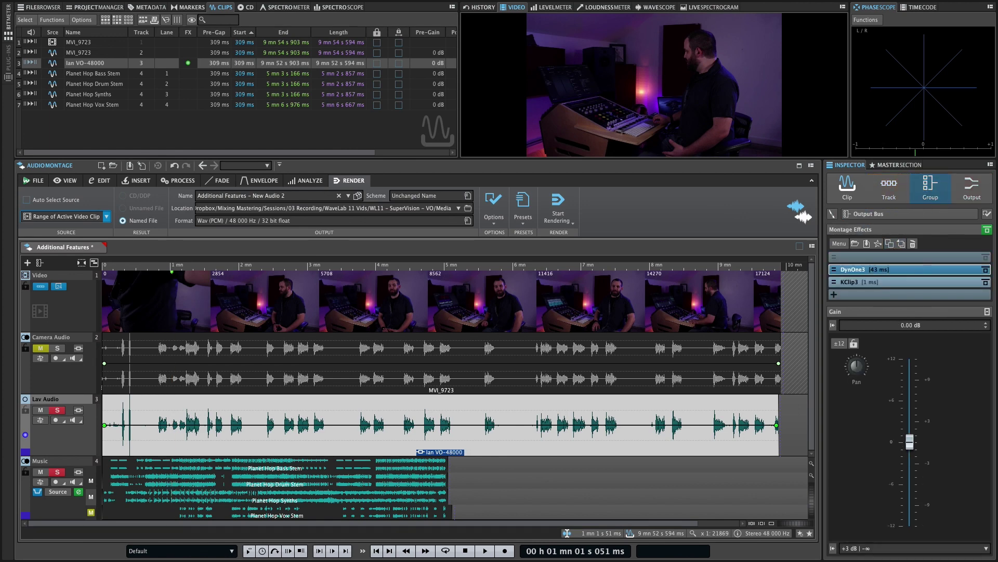
left_click_drag(436, 157, 398, 126)
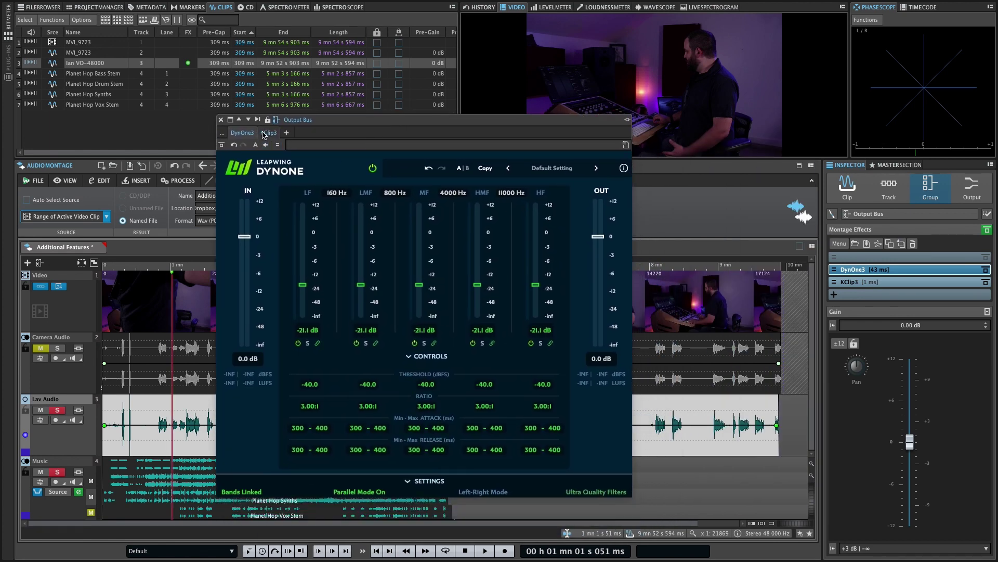
- Review the group's KClip3 plugin, then the montage output's Pro-L 2 and TDR Limiter 6 GE, closing each window
left_click(267, 133)
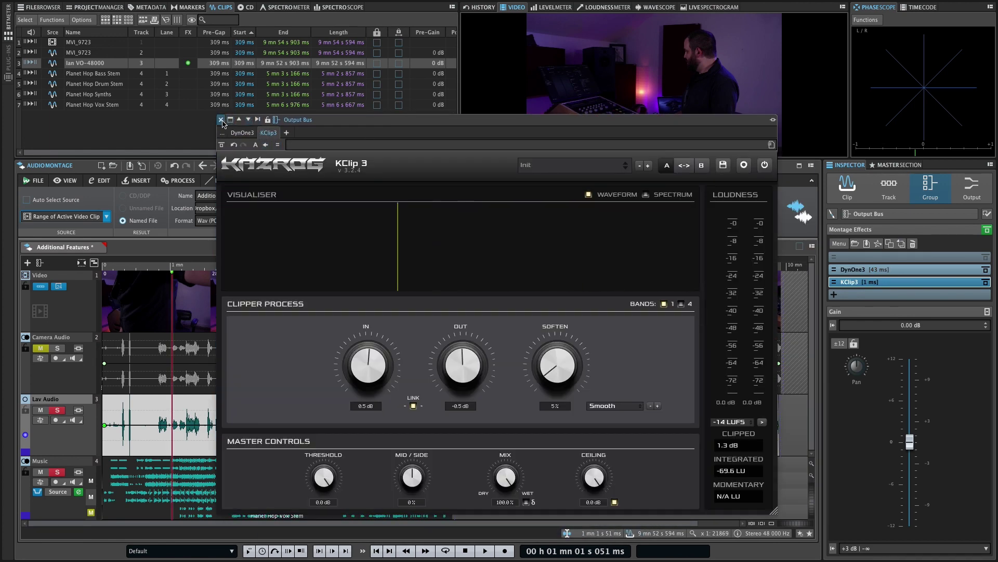
left_click(221, 120)
left_click(971, 187)
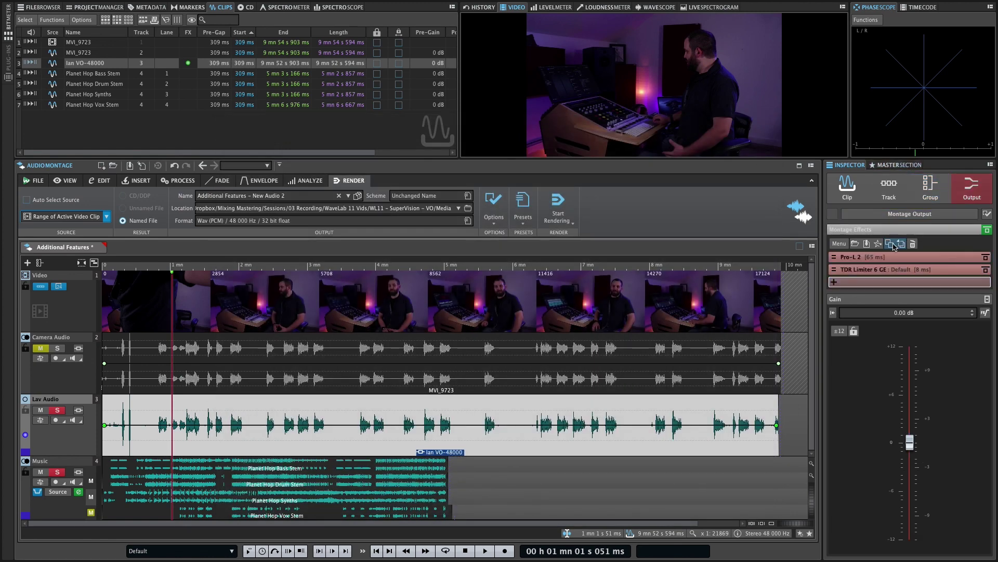
left_click(858, 257)
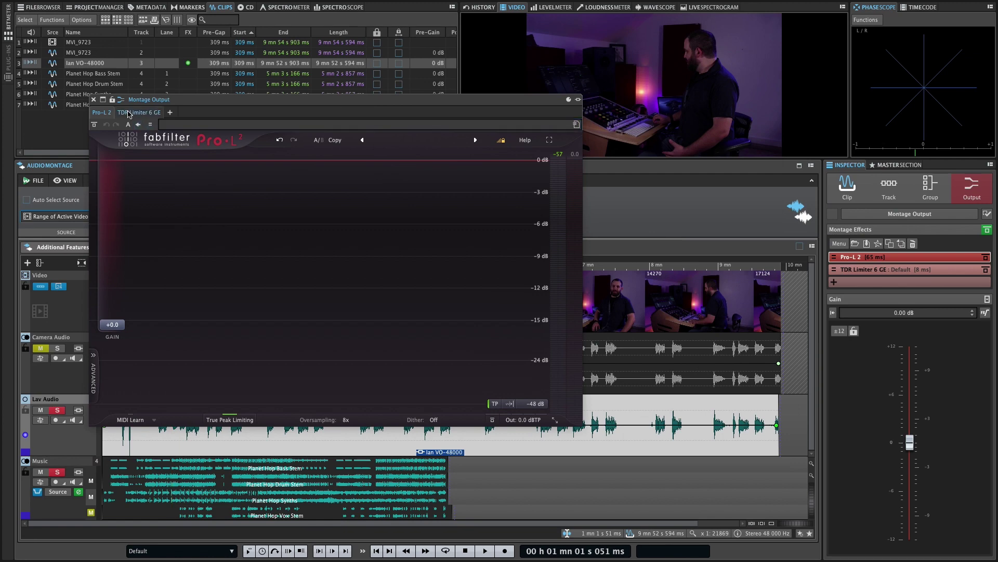
left_click(128, 113)
left_click(93, 99)
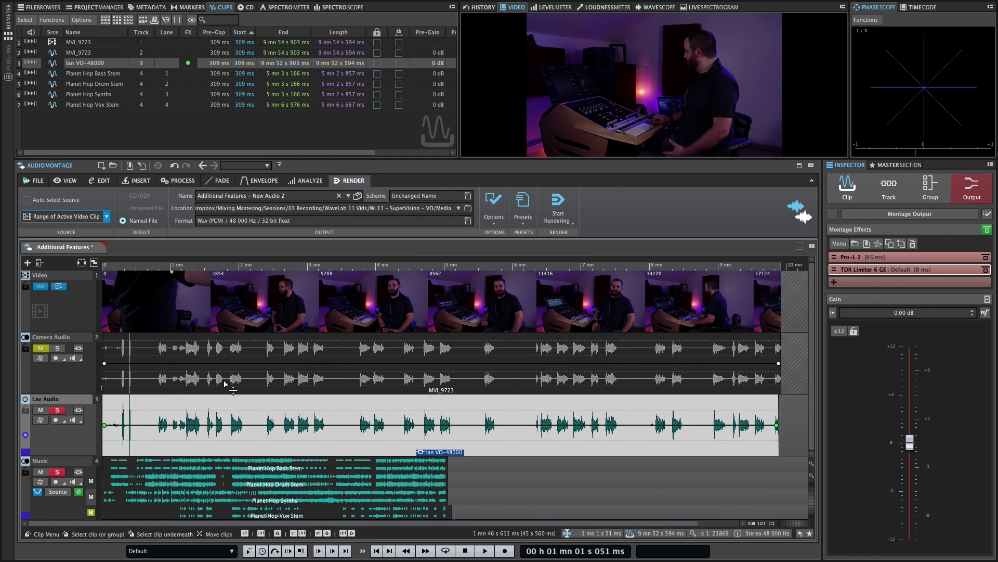
right_click(65, 440)
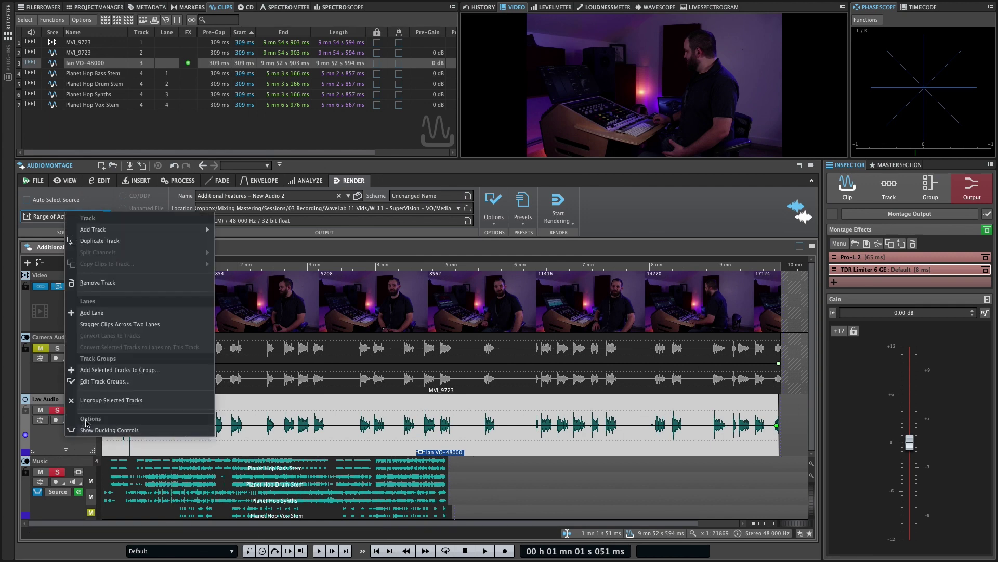
left_click(107, 383)
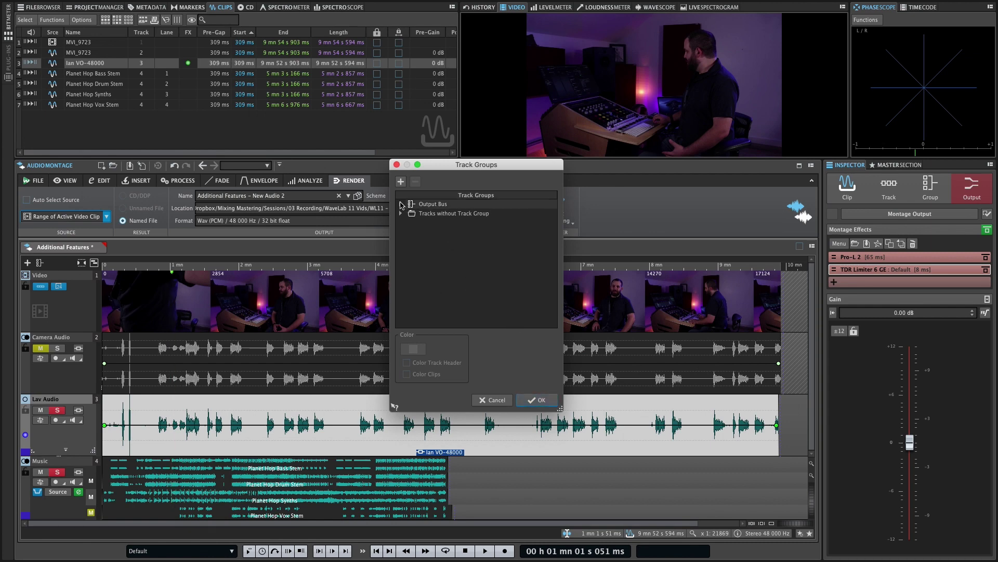
left_click(401, 203)
left_click(541, 404)
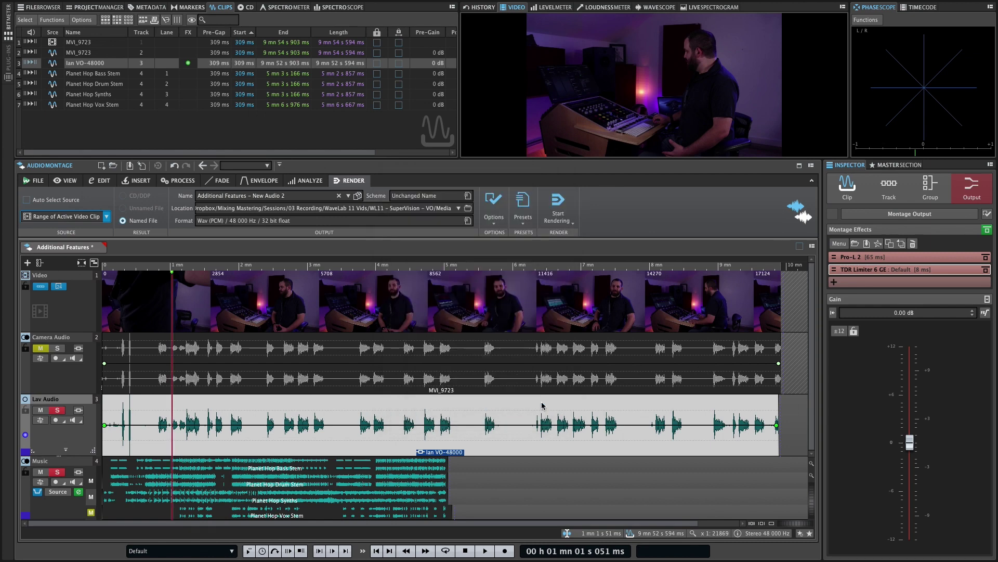